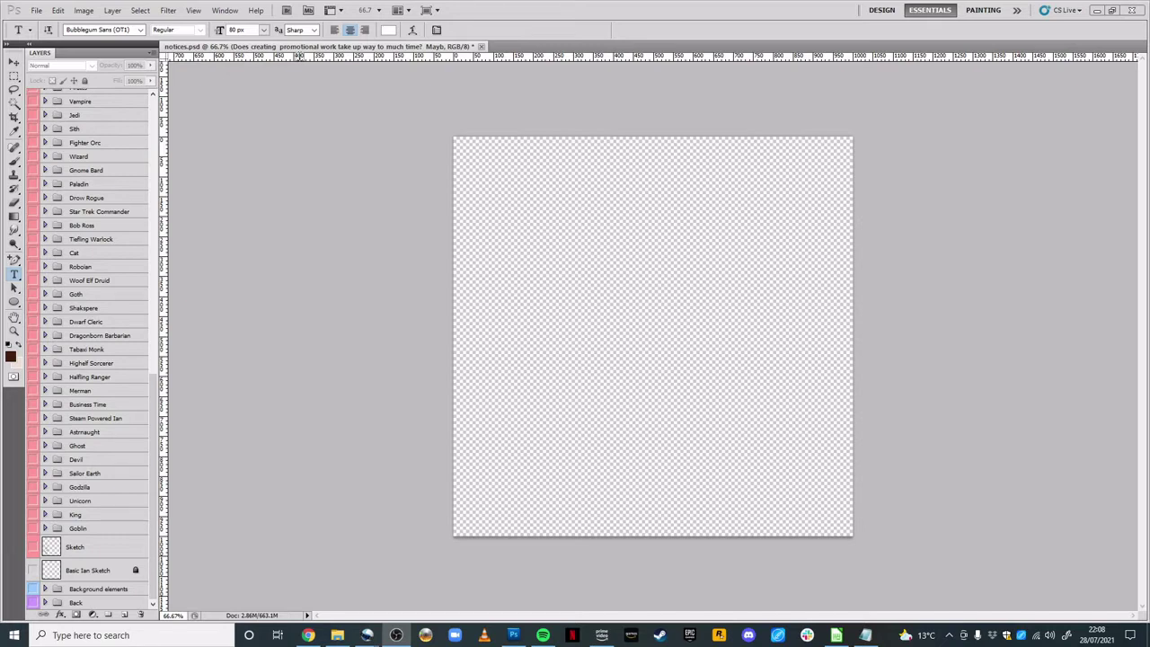
left_click(317, 148)
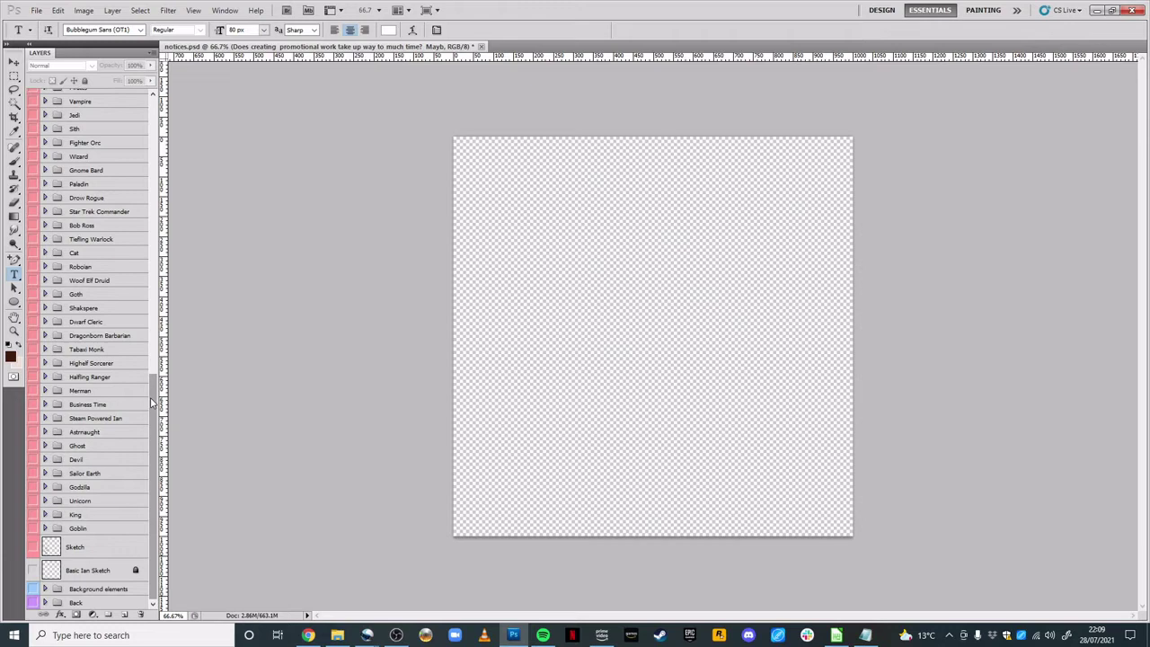
left_click_drag(153, 404, 156, 479)
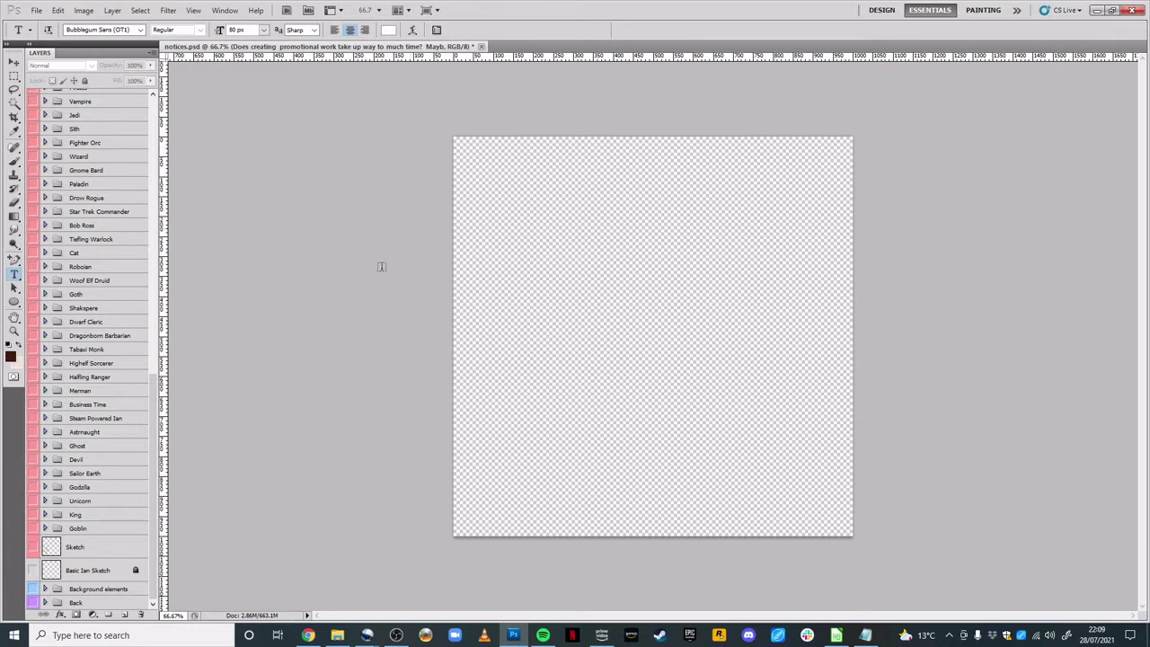
mouse_move(156, 393)
left_mouse_down()
mouse_move(152, 121)
mouse_move(145, 412)
left_mouse_up()
- Expand the Back layer group and make it visible
left_click(44, 601)
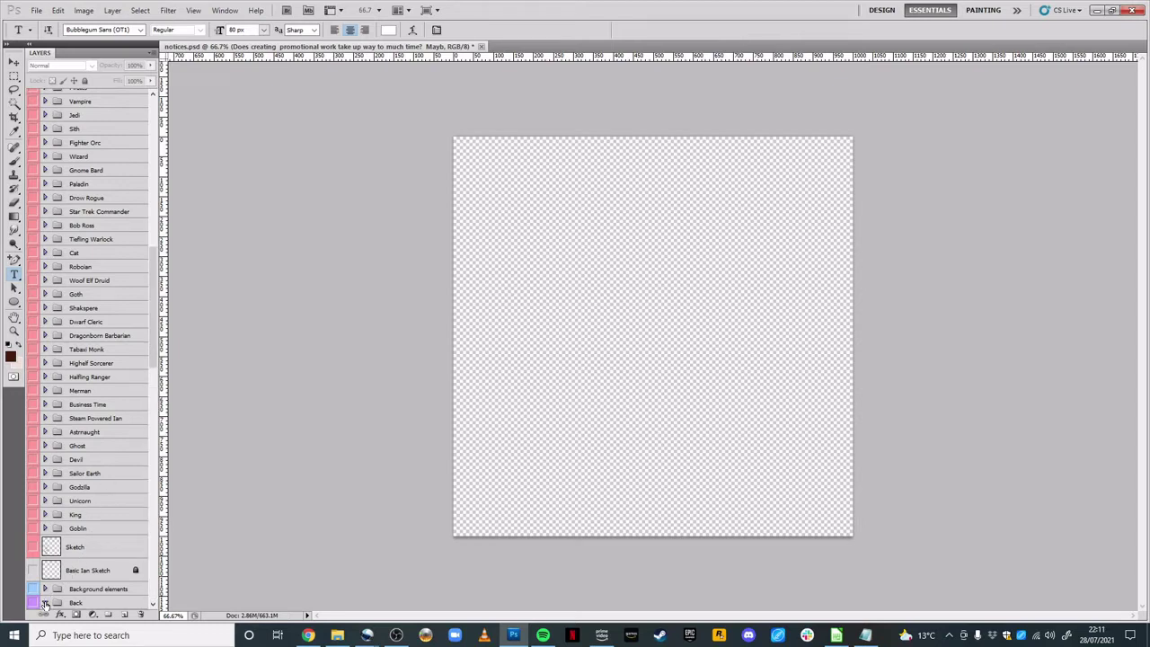
scroll(151, 371, "down", 3)
left_click_drag(151, 371, 145, 401)
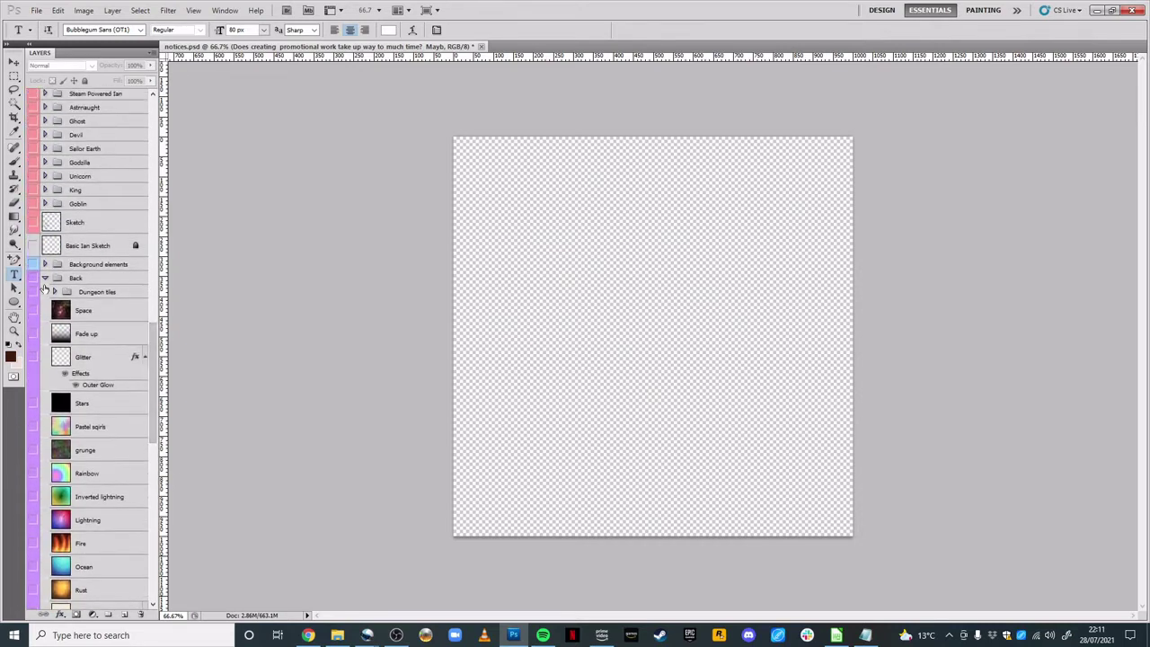
left_click(33, 280)
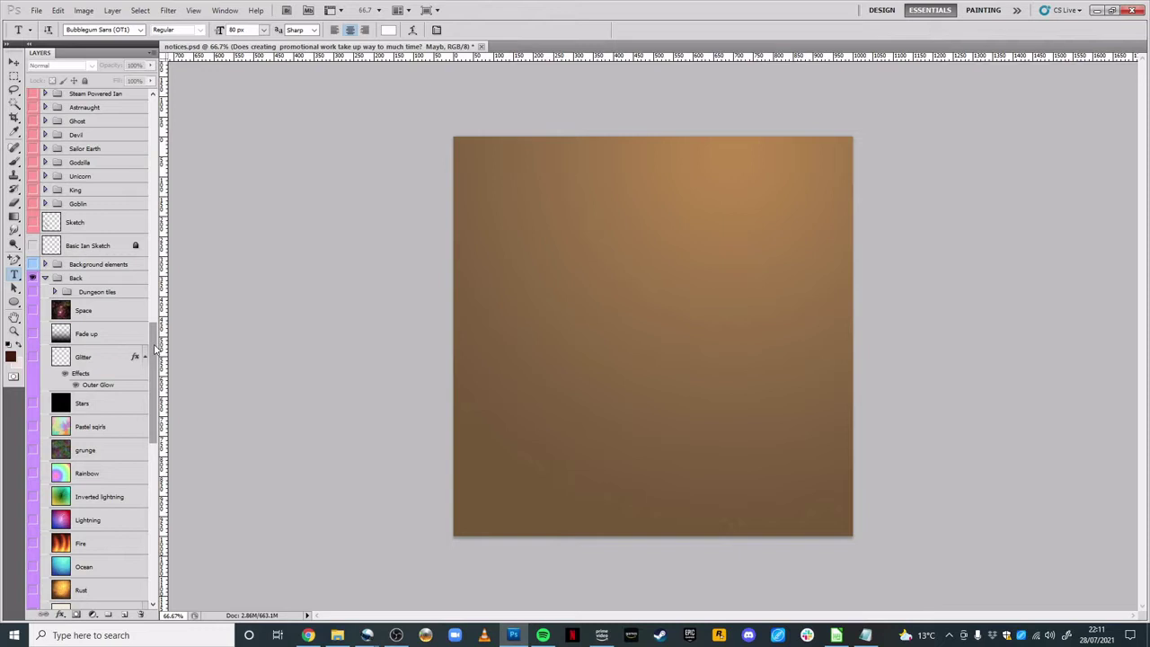
- Hide the Coffee and Cream layers in the Back group
left_click_drag(155, 348, 148, 456)
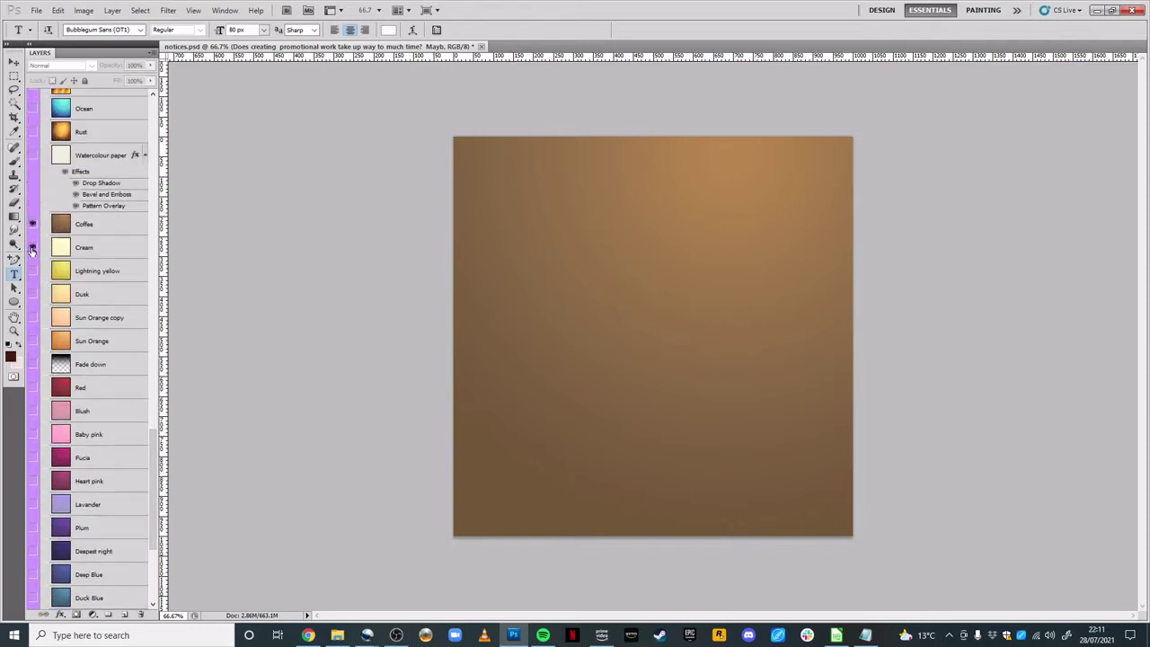
left_click(33, 223)
left_click(32, 247)
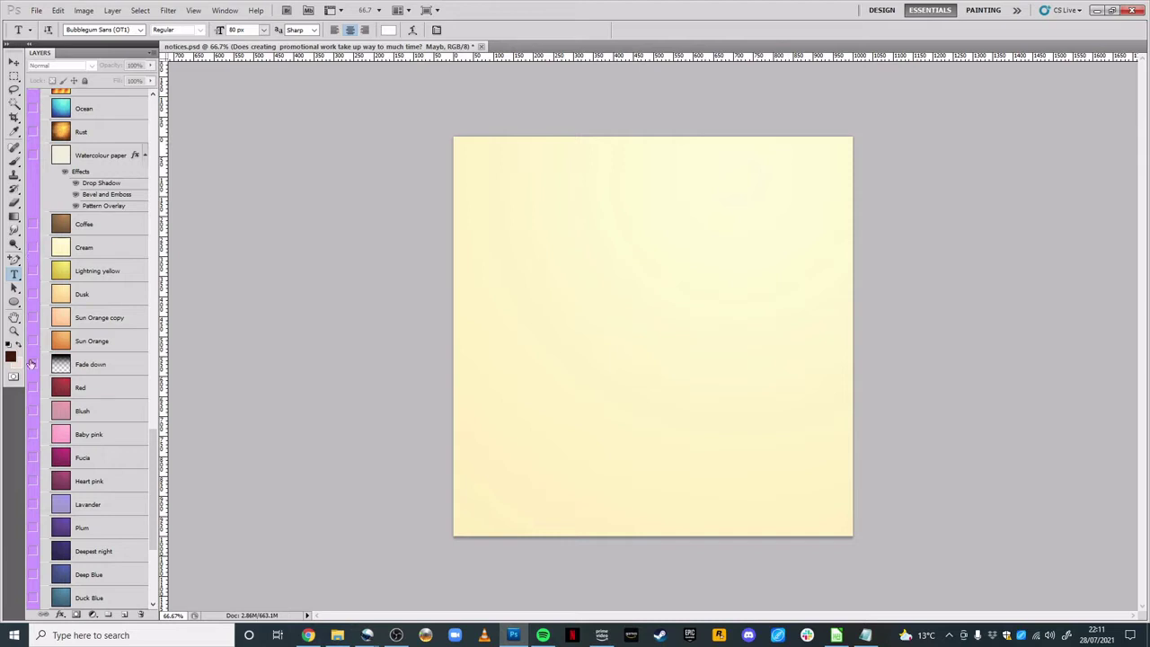
- Preview colour backgrounds such as Red and Heart pink by briefly showing each layer and hiding it again
left_click(32, 364)
left_click(32, 387)
left_click(33, 387)
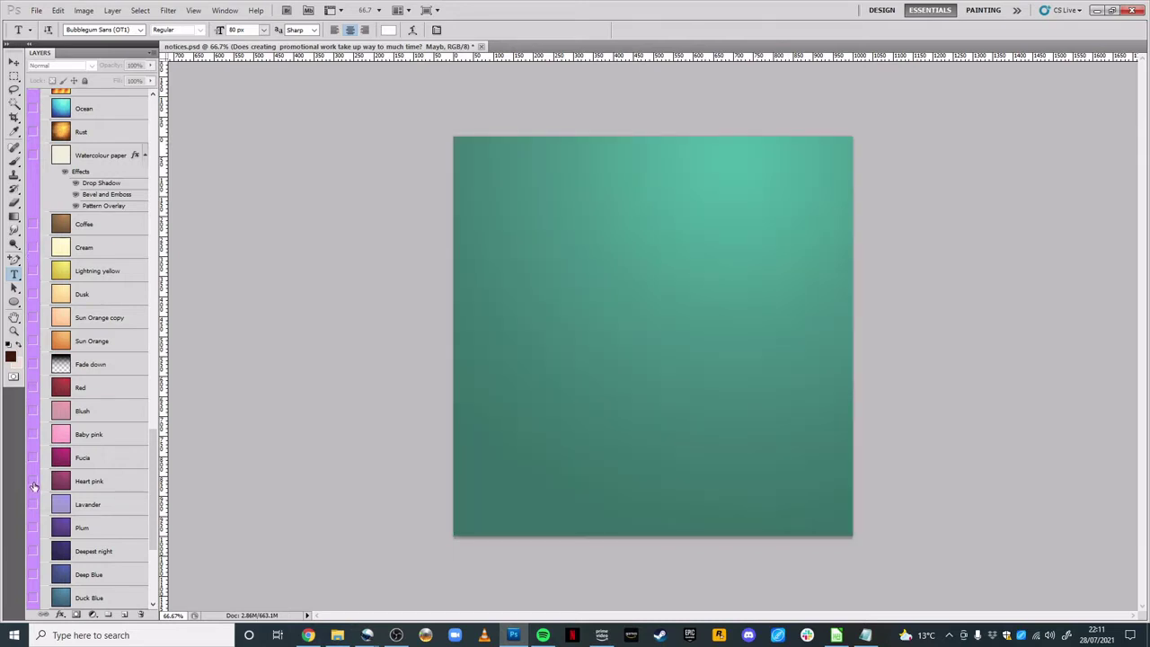
left_click(32, 481)
left_click(32, 481)
left_click(33, 248)
left_click(32, 248)
scroll(72, 521, "down", 3)
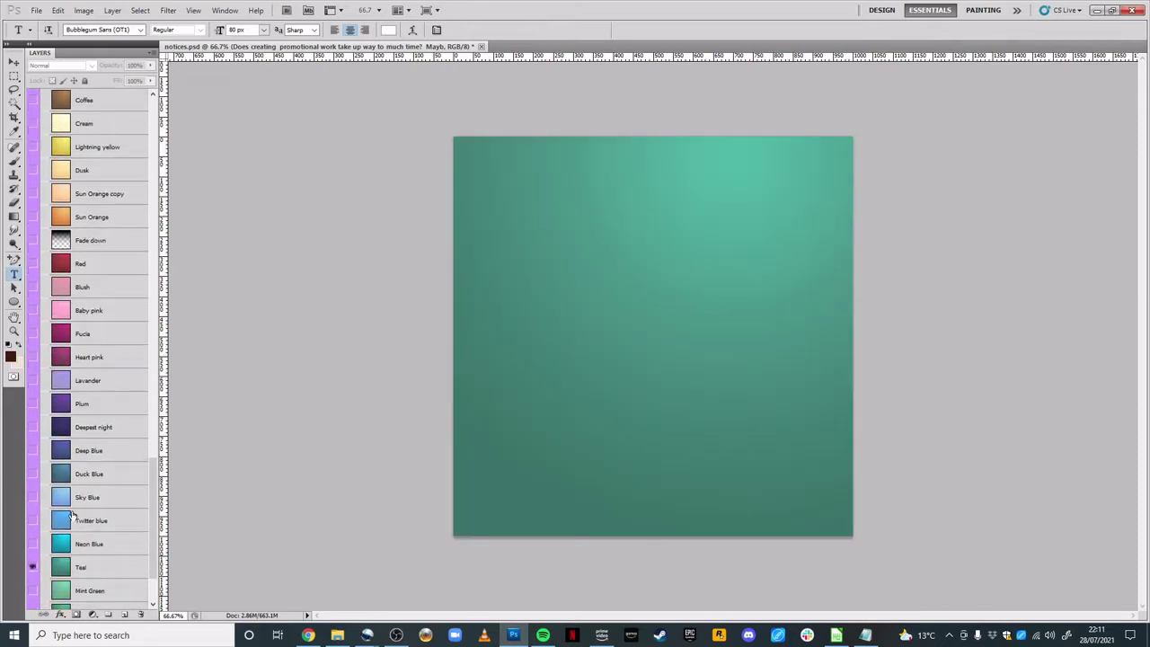
scroll(76, 429, "up", 1)
left_click(32, 305)
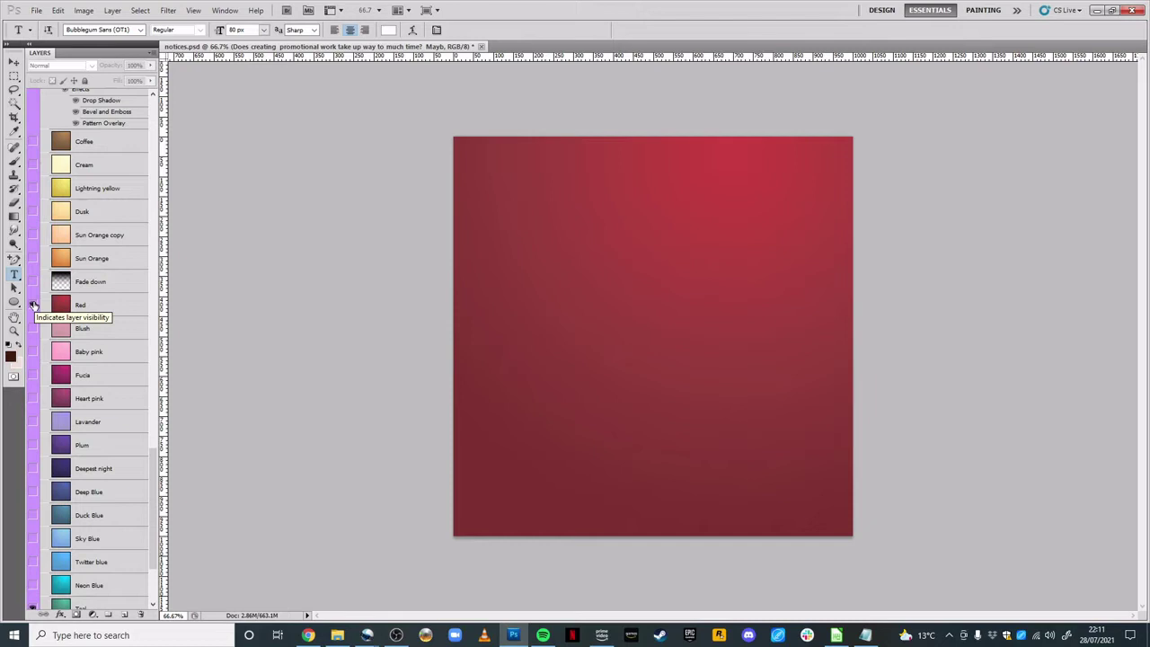
left_click(32, 305)
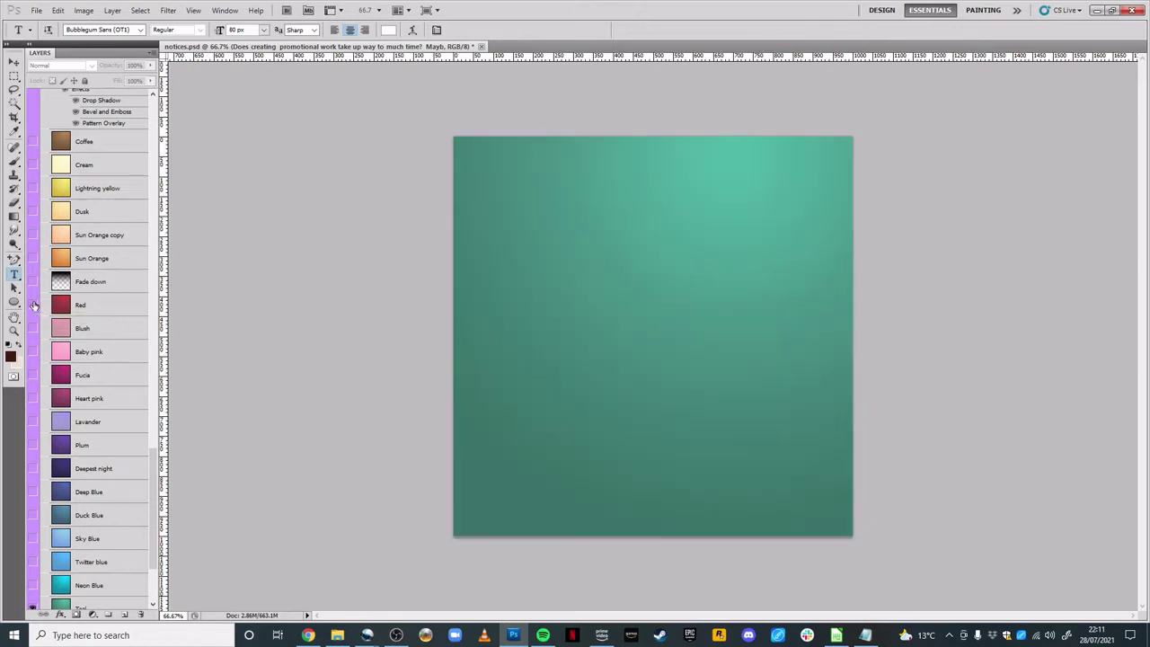
- Hide the Teal layer in the Back group
left_click_drag(153, 467, 151, 497)
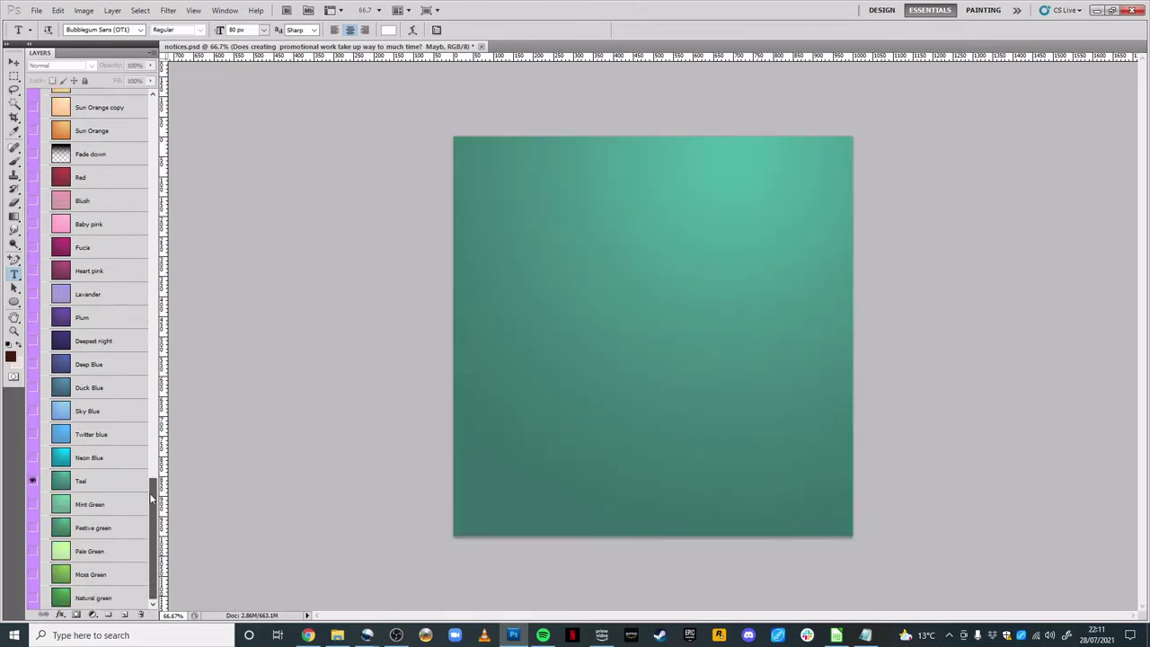
left_click(33, 482)
- Preview the grunge, Rainbow and Space backgrounds one at a time, hiding each again
left_click_drag(155, 499, 156, 358)
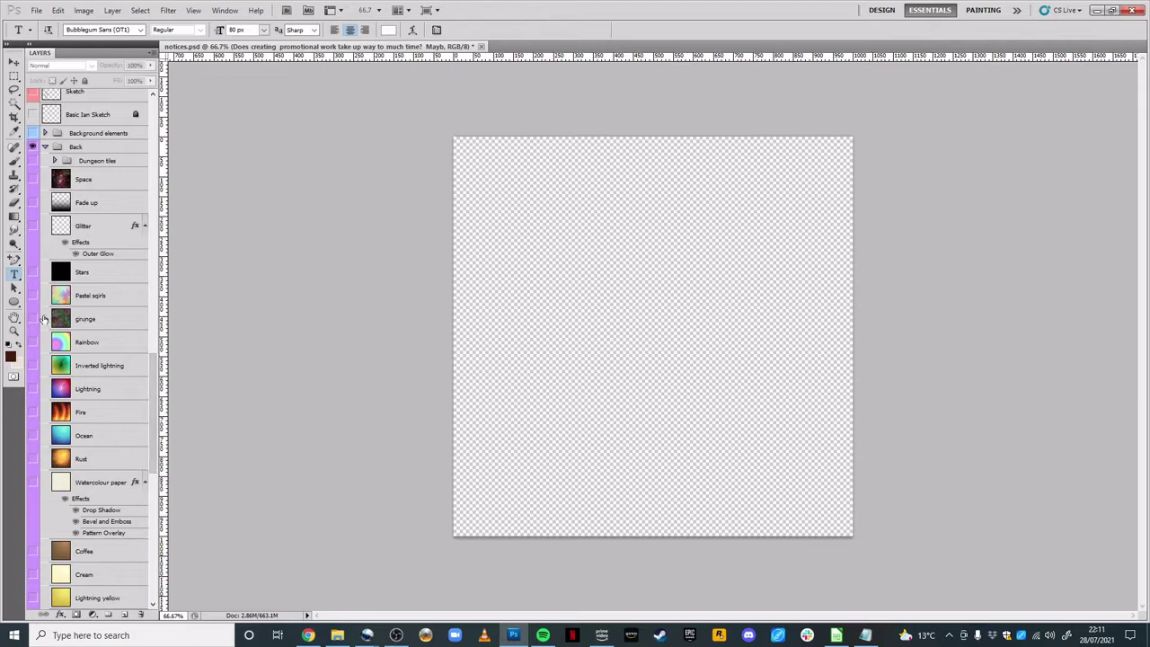
left_click(33, 319)
left_click(33, 319)
left_click(33, 342)
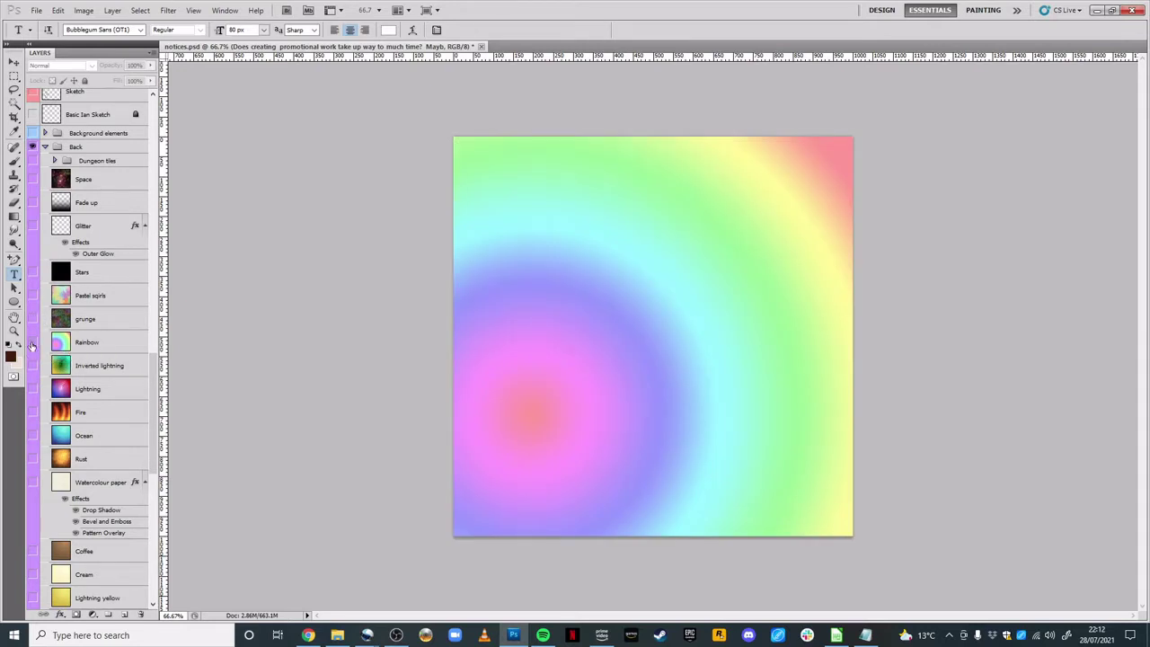
left_click(33, 343)
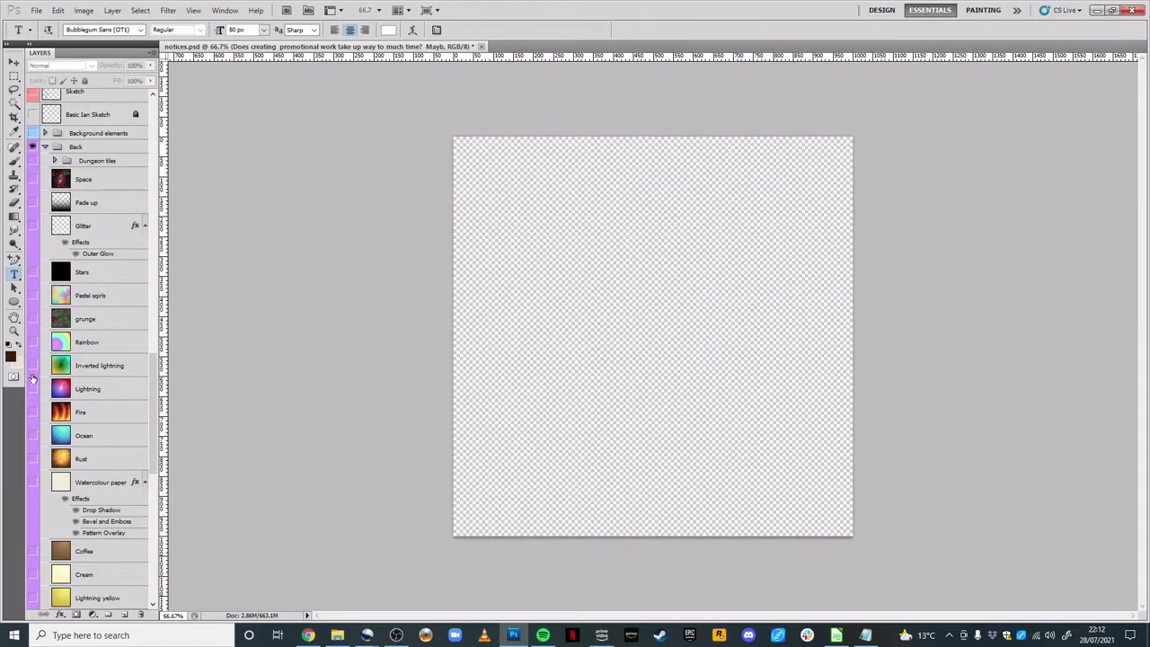
left_click(32, 179)
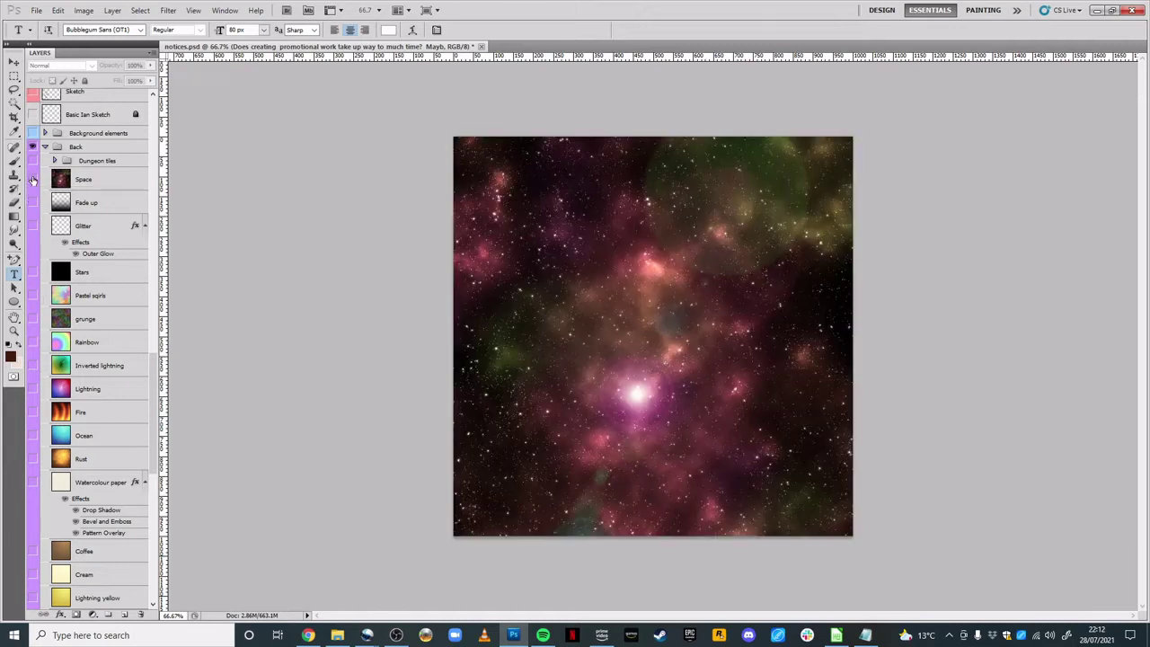
left_click(32, 180)
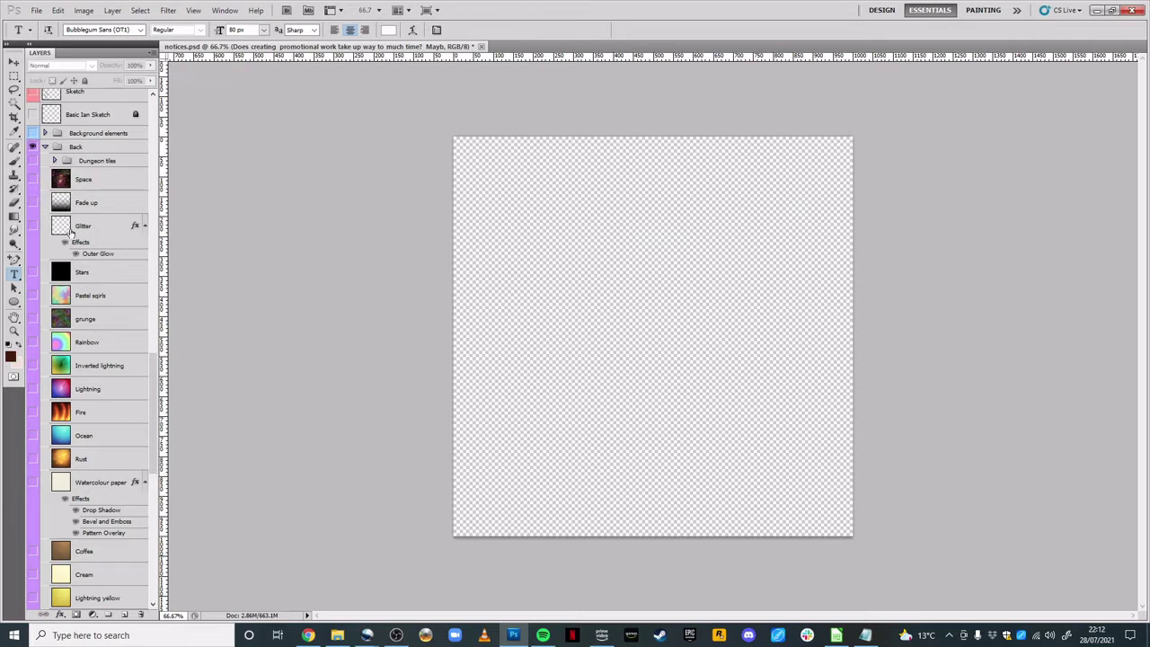
- Show the Fade up and Space layers, clip Space to Fade up, and show Pastel sqirls beneath them
left_click(33, 203)
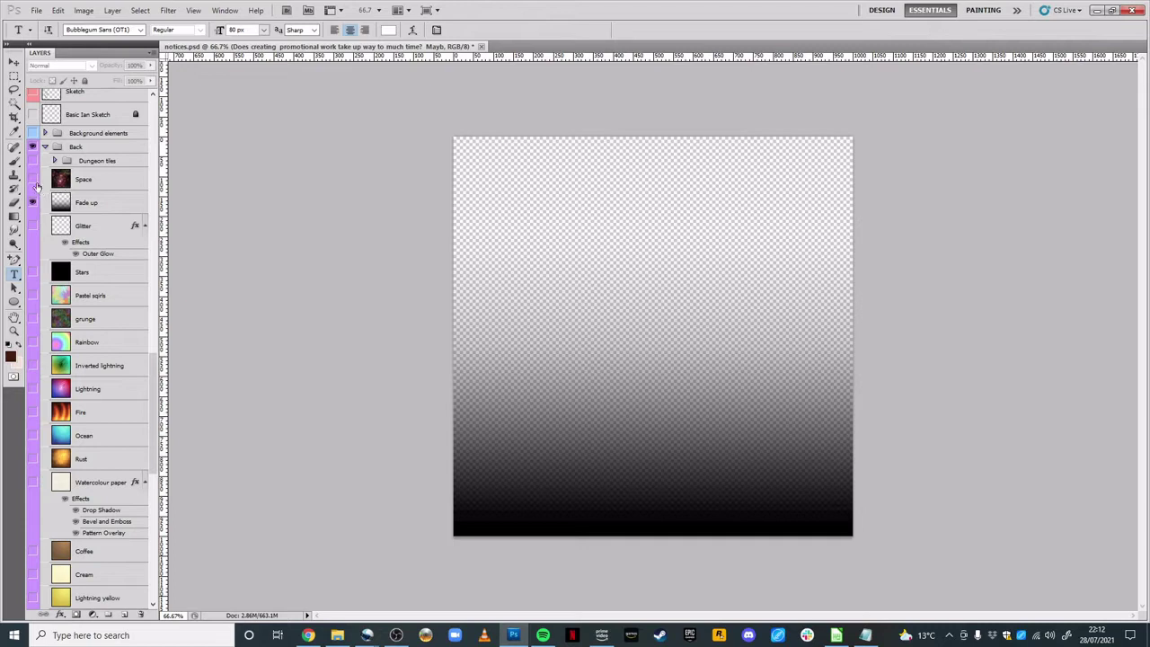
left_click(33, 179)
left_click(88, 191, "alt")
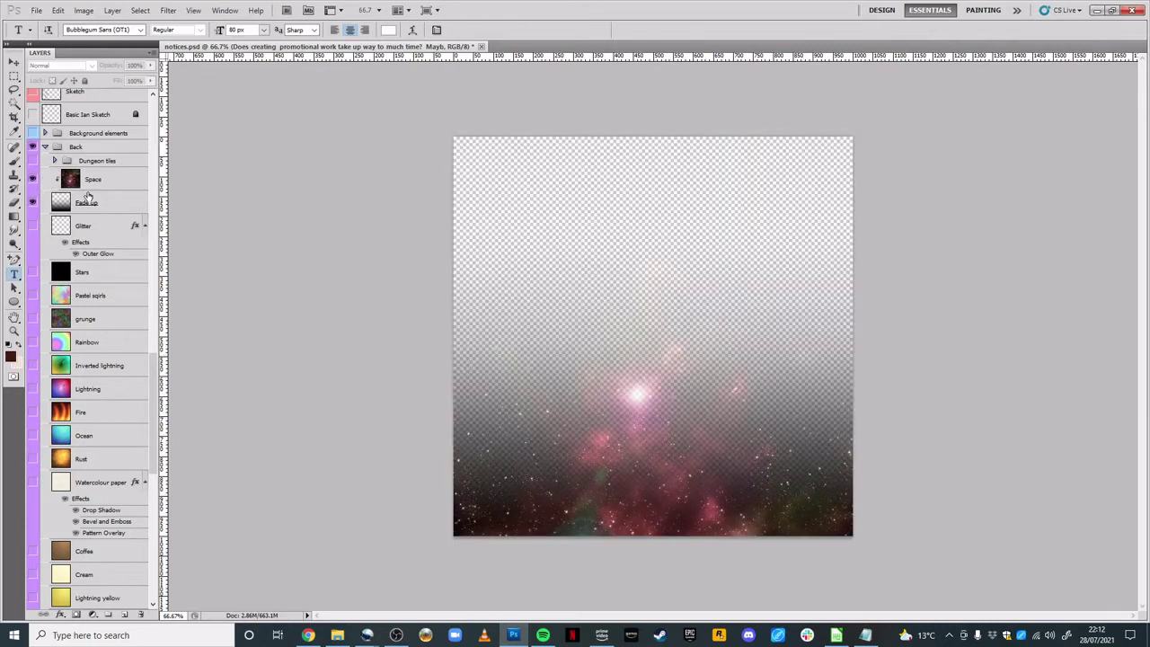
left_click(33, 296)
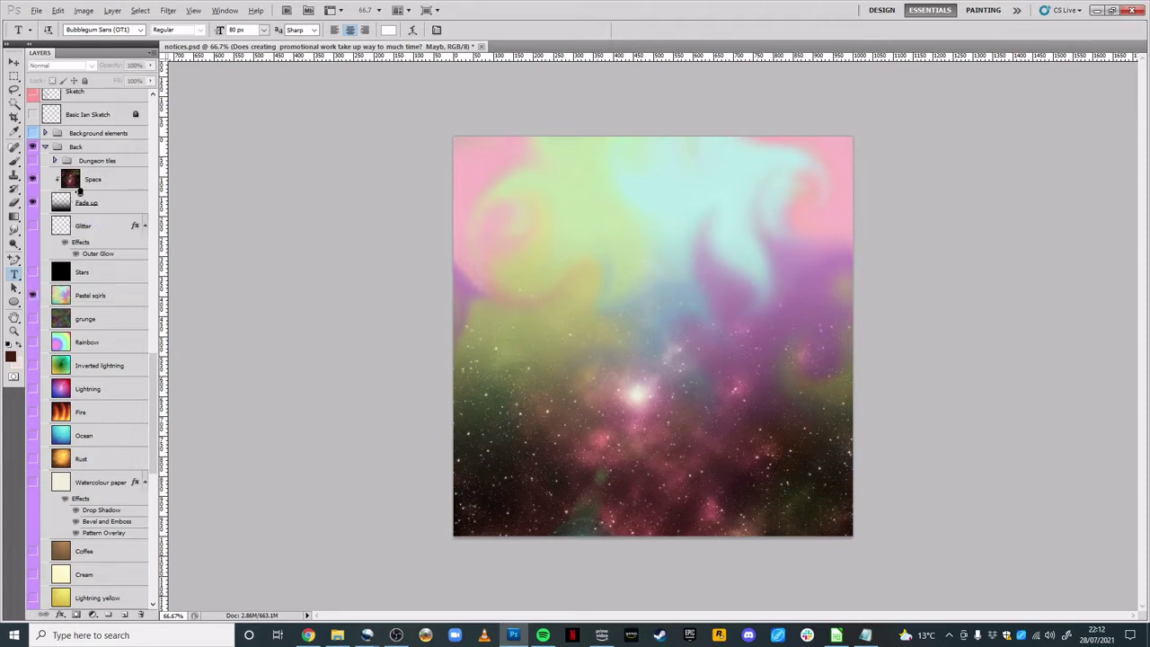
- Release the Space layer's clipping mask and hide the Space, Pastel sqirls and Fade up layers
left_click(39, 189, "alt")
left_click(33, 179)
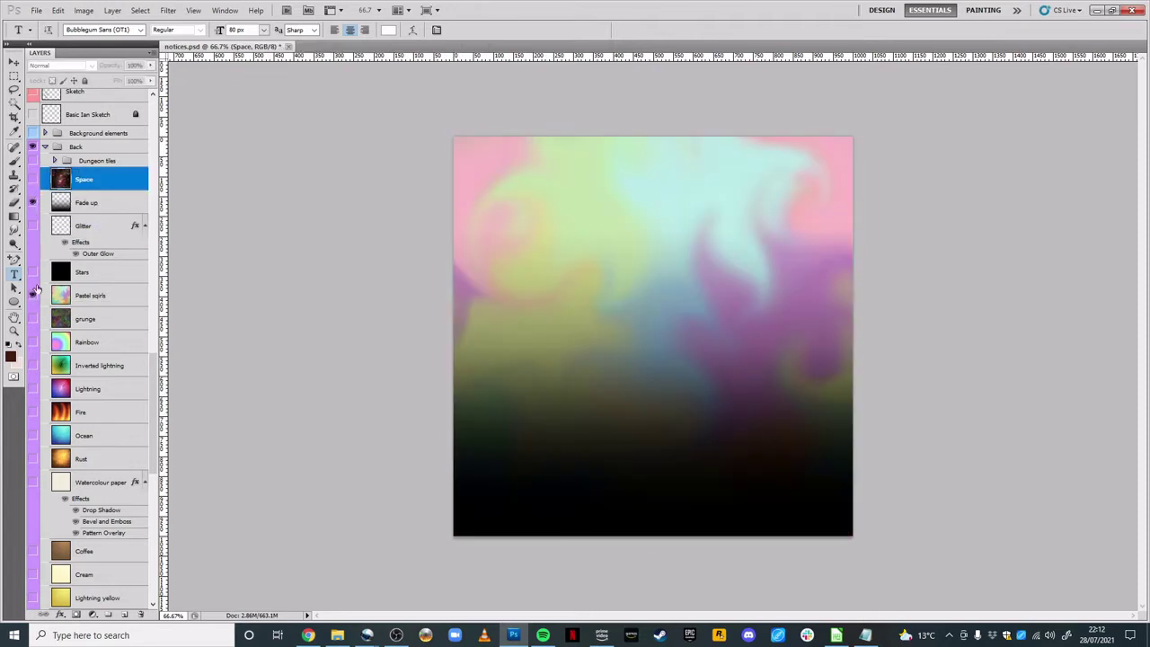
left_click(32, 297)
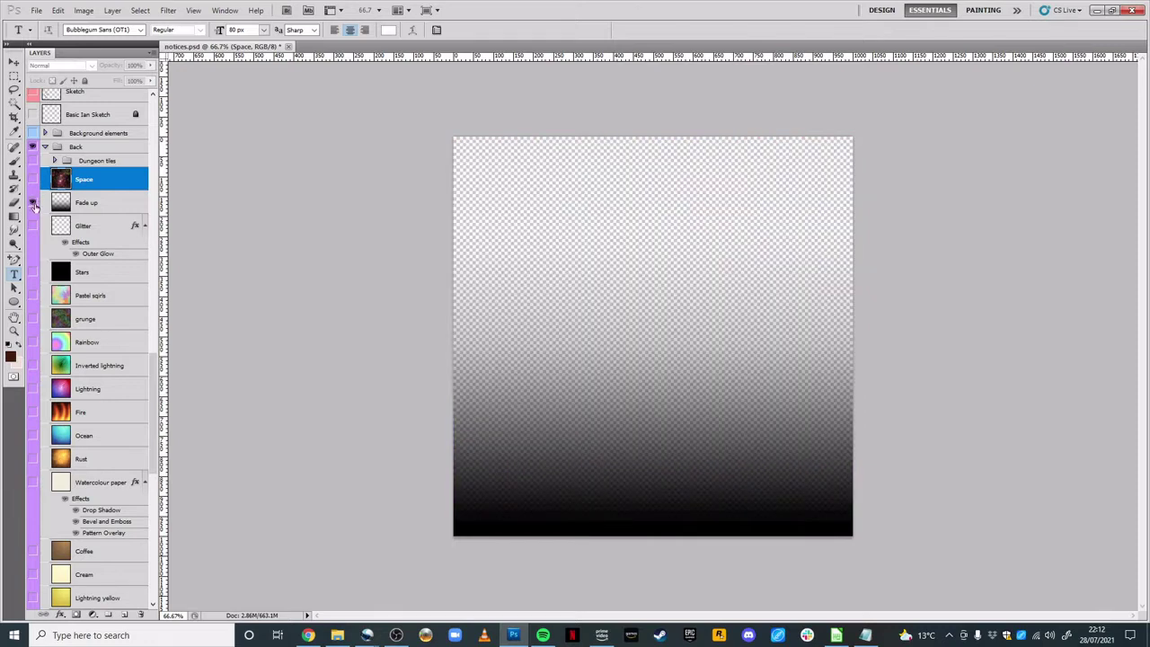
left_click(33, 203)
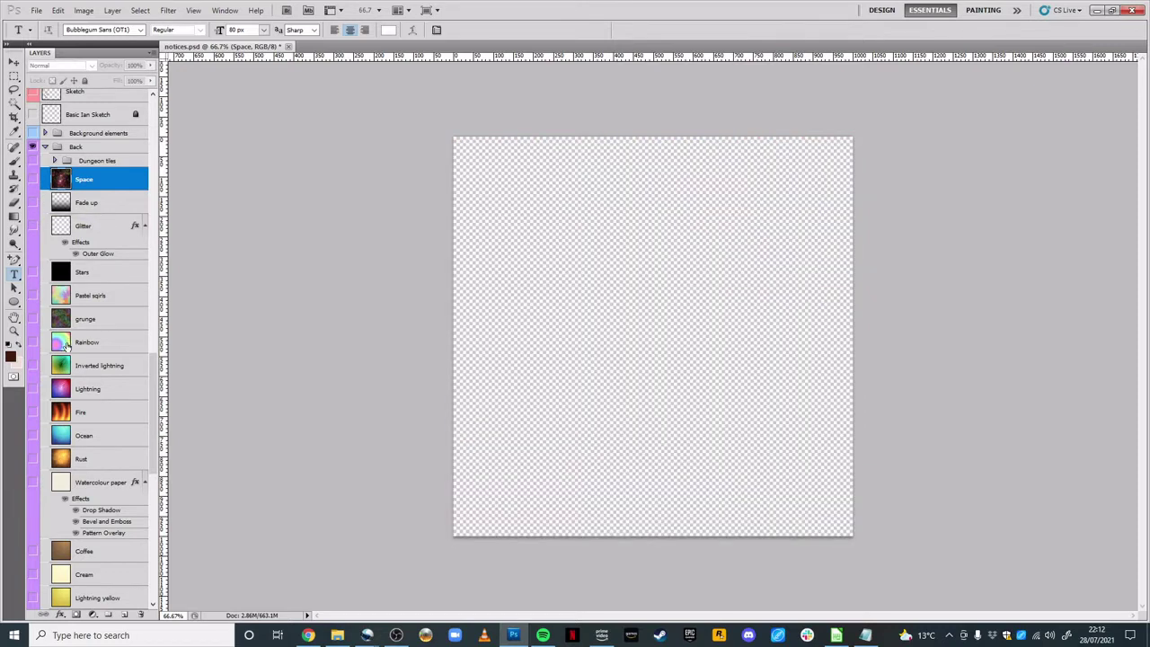
- Select the Coffee layer and make it visible as the background
left_click_drag(155, 402, 154, 450)
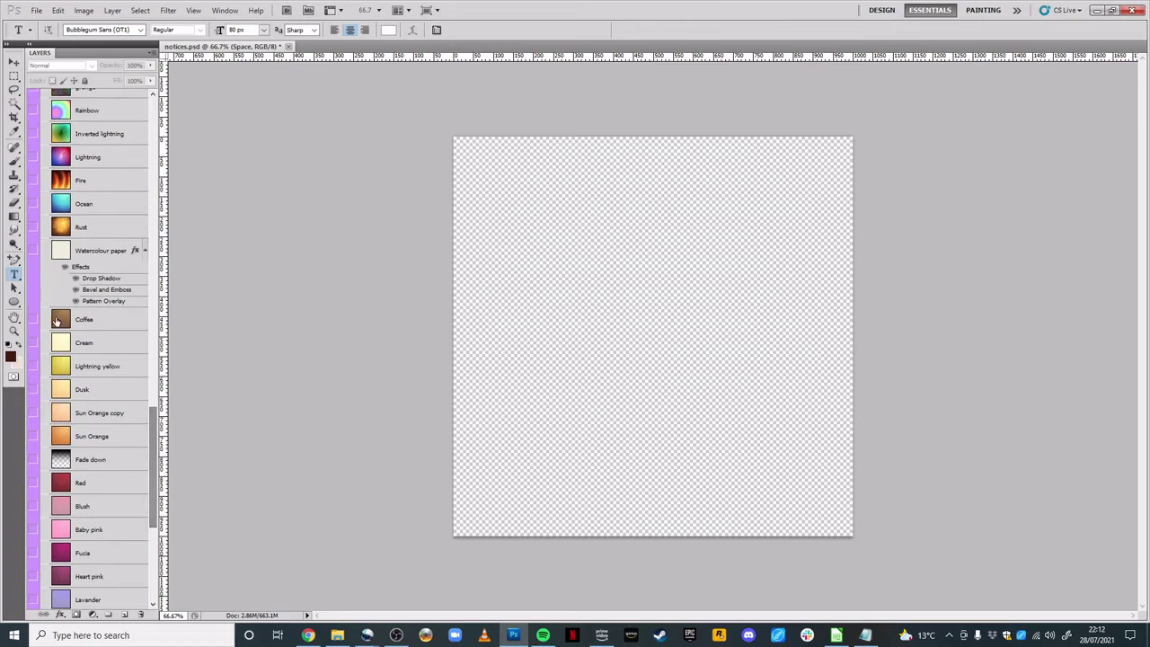
left_click(58, 320)
left_click(31, 320)
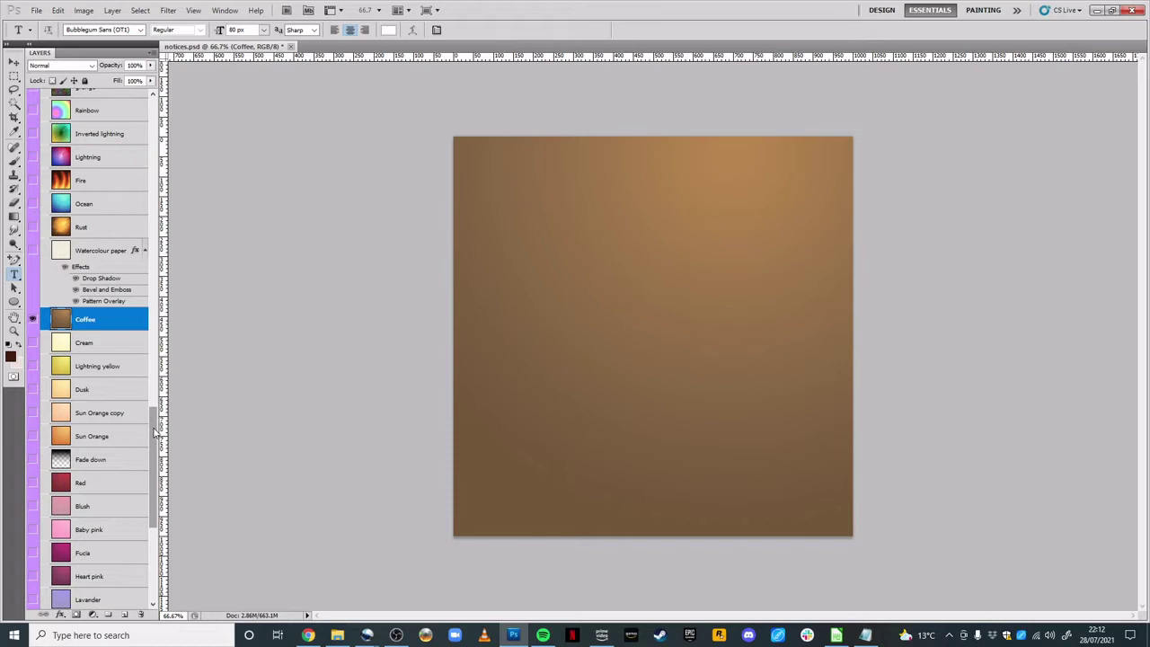
- Expand the Background elements group and make it visible
left_click_drag(155, 432, 153, 336)
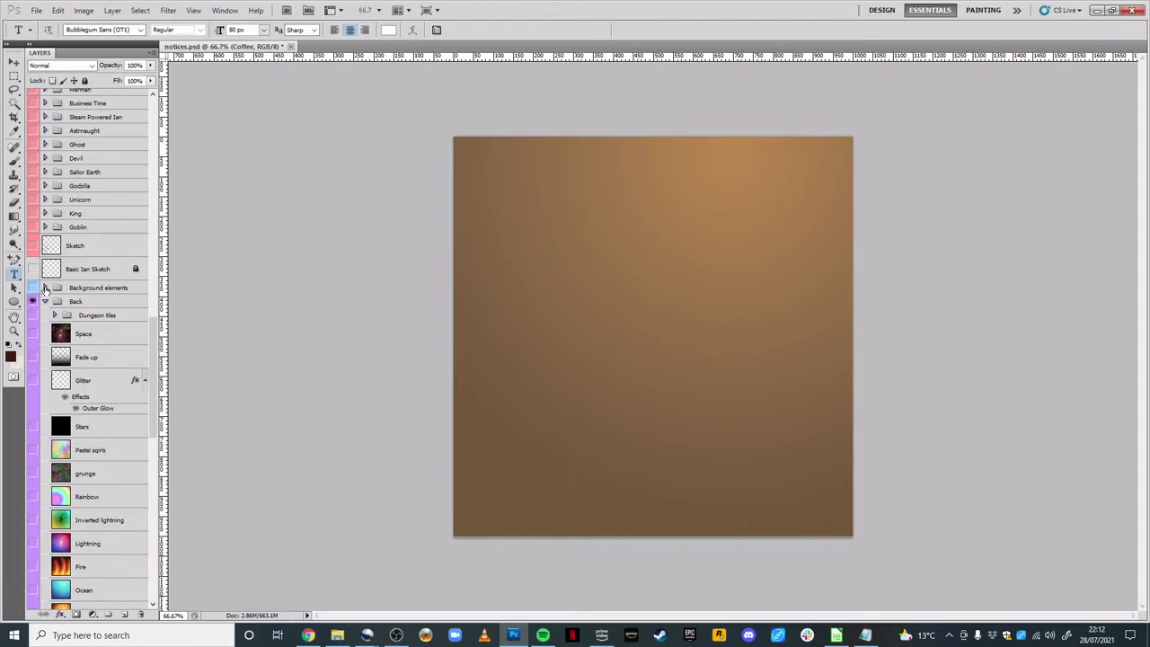
left_click(45, 288)
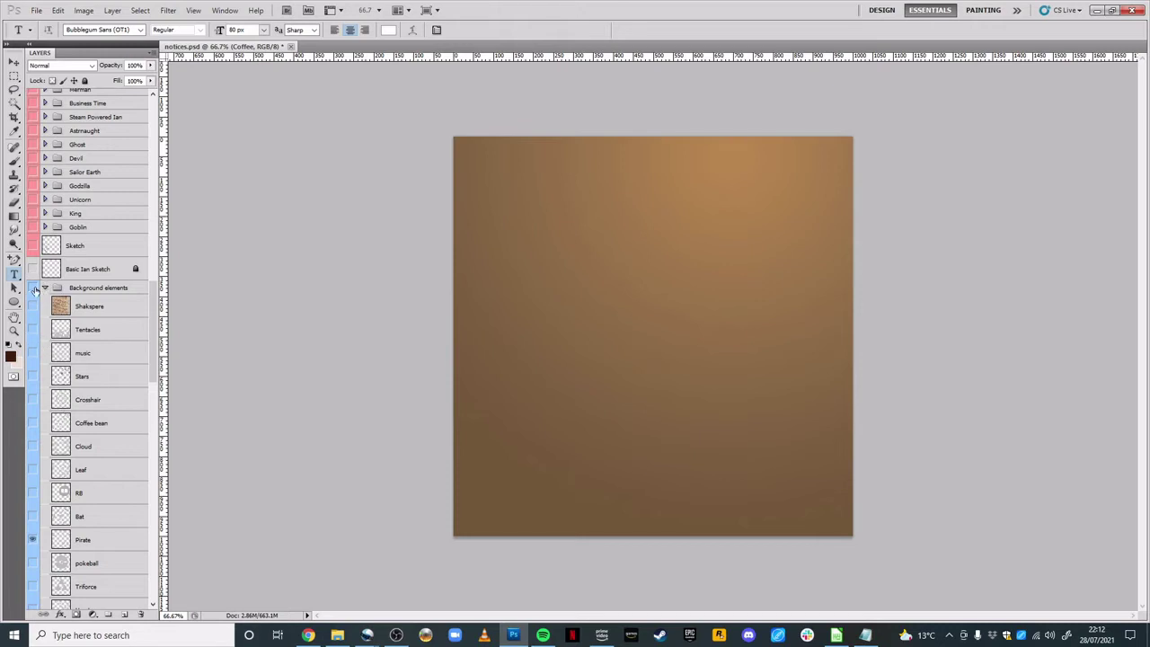
left_click(33, 288)
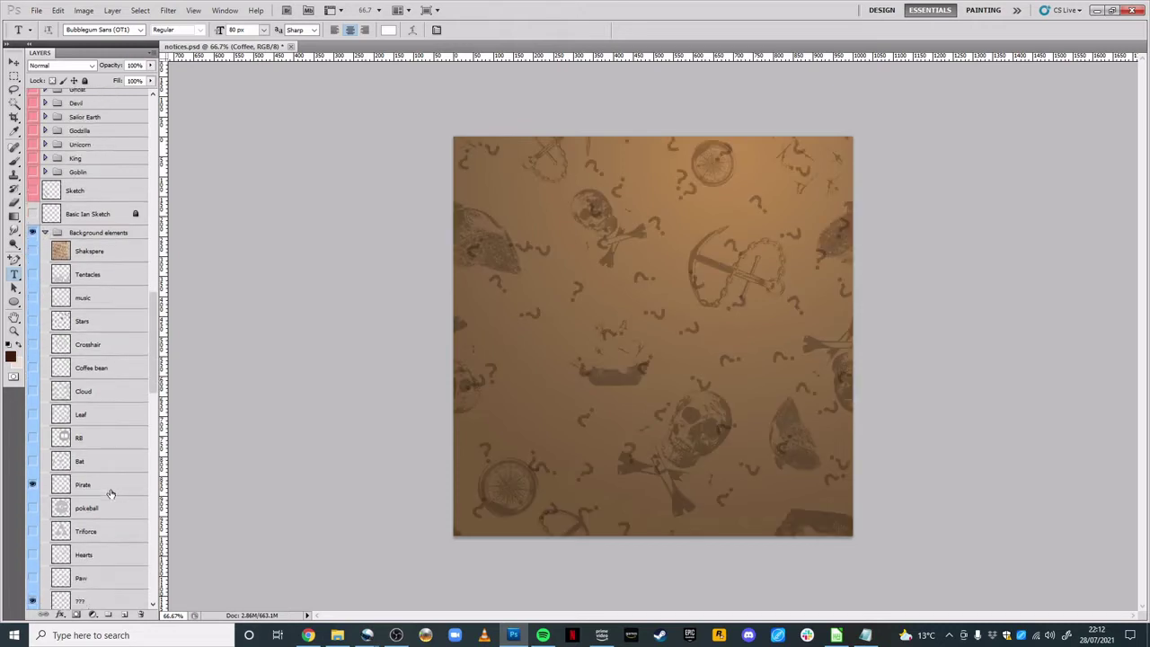
- Hide the ??? and Pirate pattern layers in the Background elements group
scroll(108, 476, "down", 3)
left_click(31, 560)
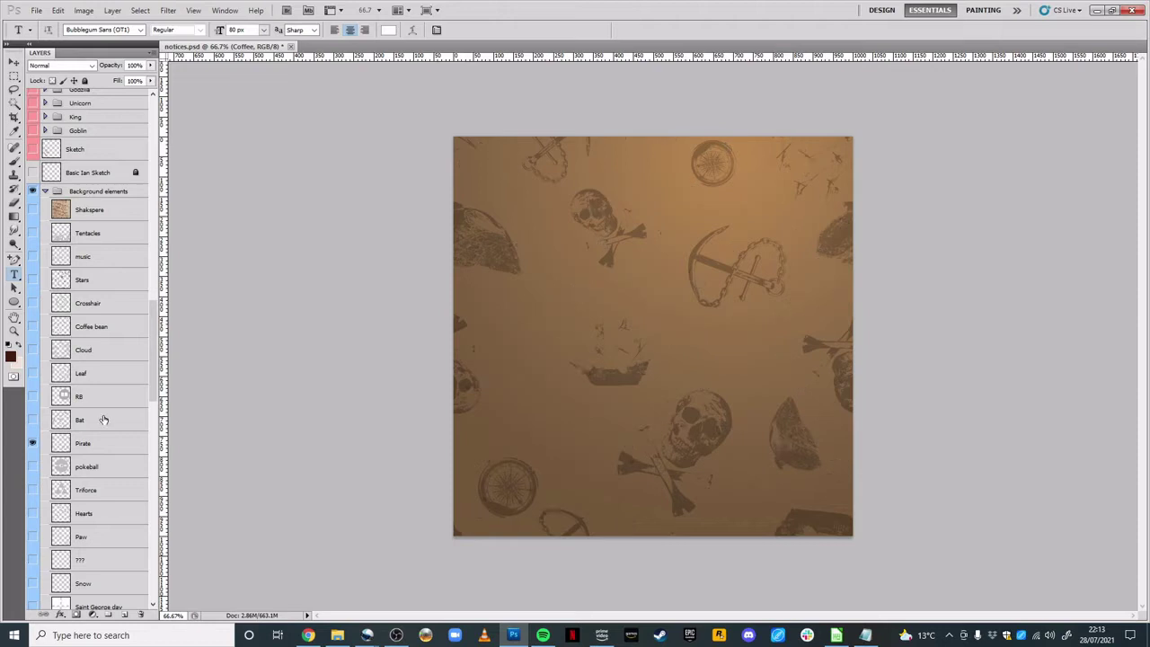
scroll(38, 440, "down", 1)
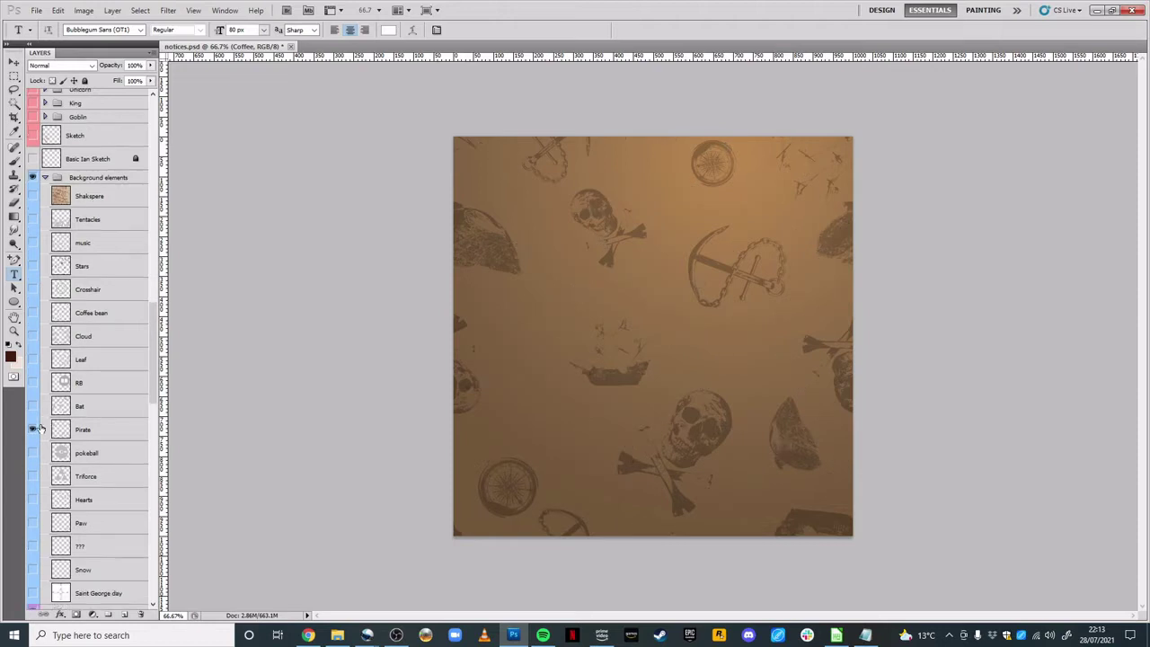
left_click(33, 430)
- Preview the pokeball, Triforce and Crosshair elements over the Coffee background, hiding each again
left_click(32, 453)
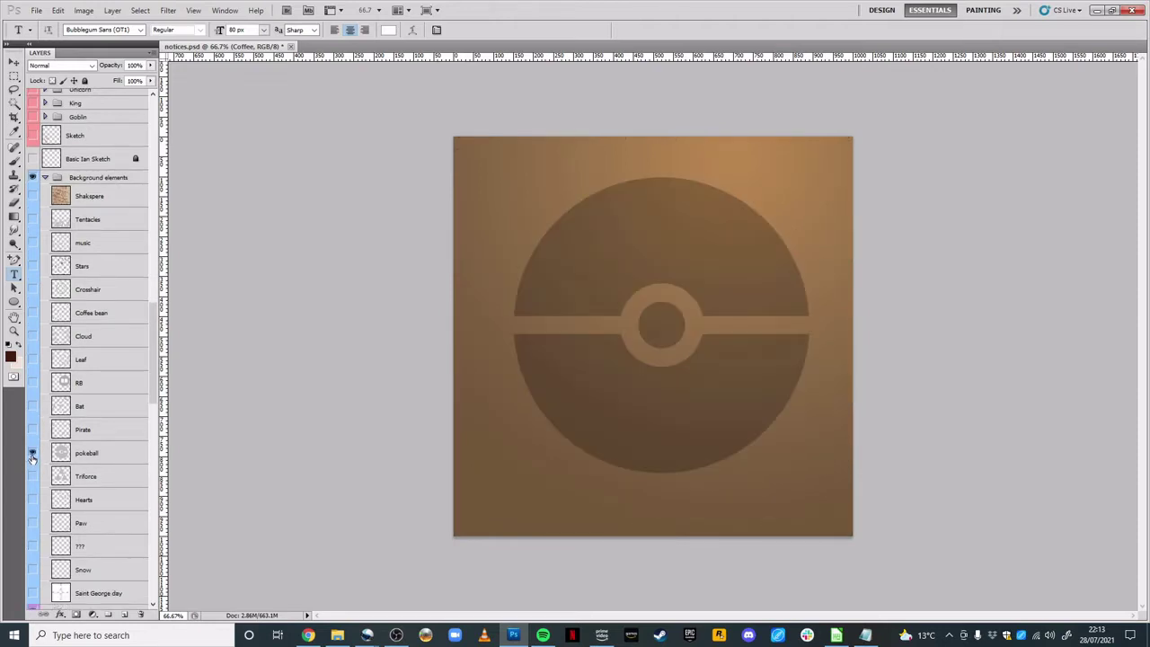
left_click(33, 453)
left_click(32, 477)
left_click(33, 477)
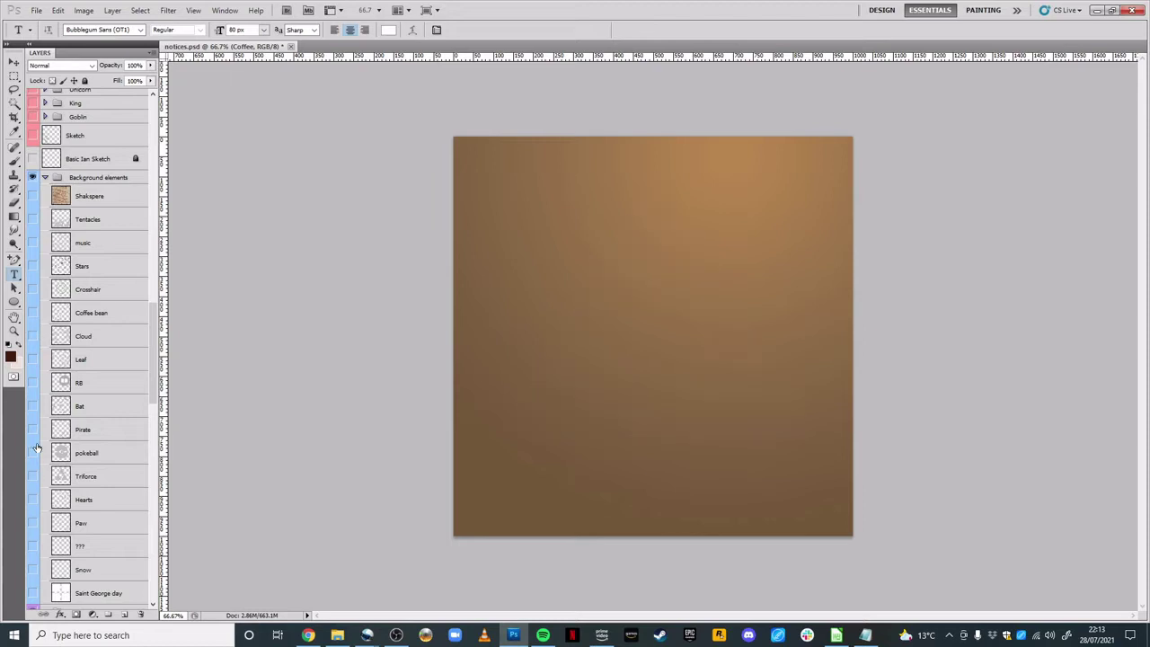
left_click(32, 289)
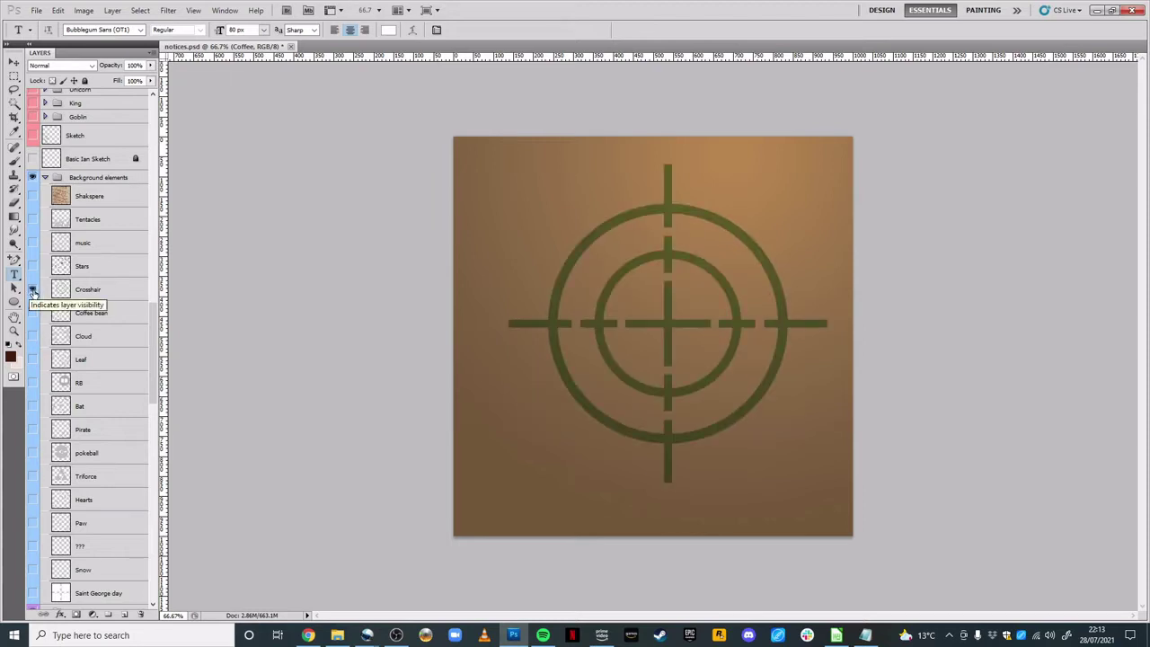
left_click(31, 289)
- Show the music pattern layer over the Coffee background
left_click(32, 242)
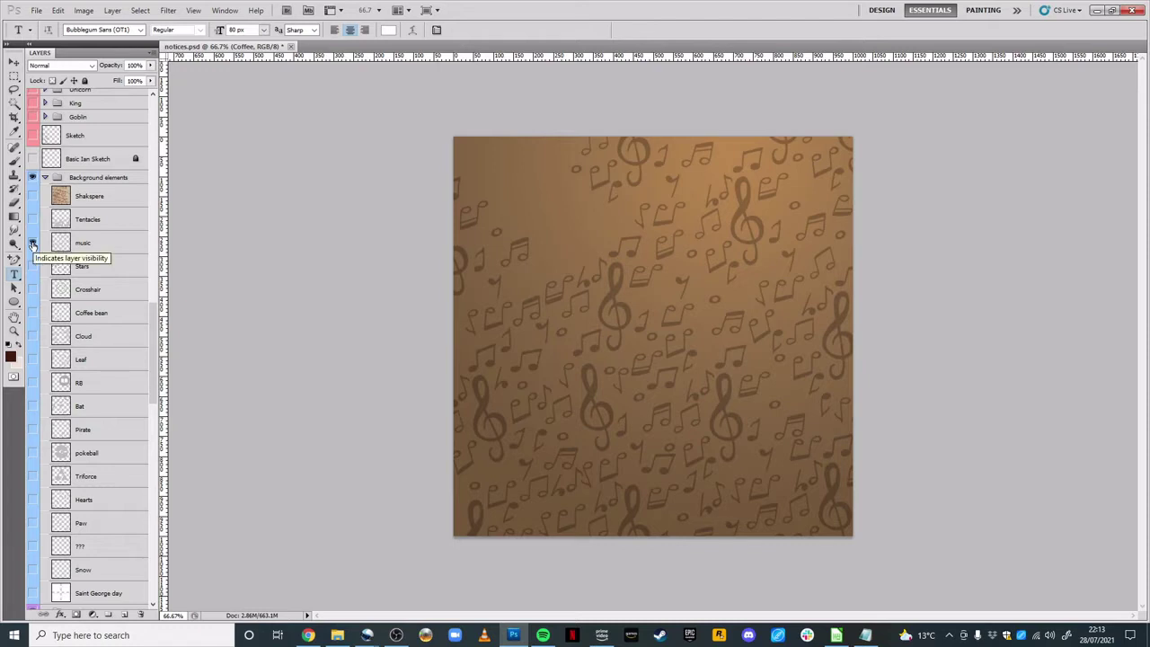
left_click_drag(152, 320, 153, 488)
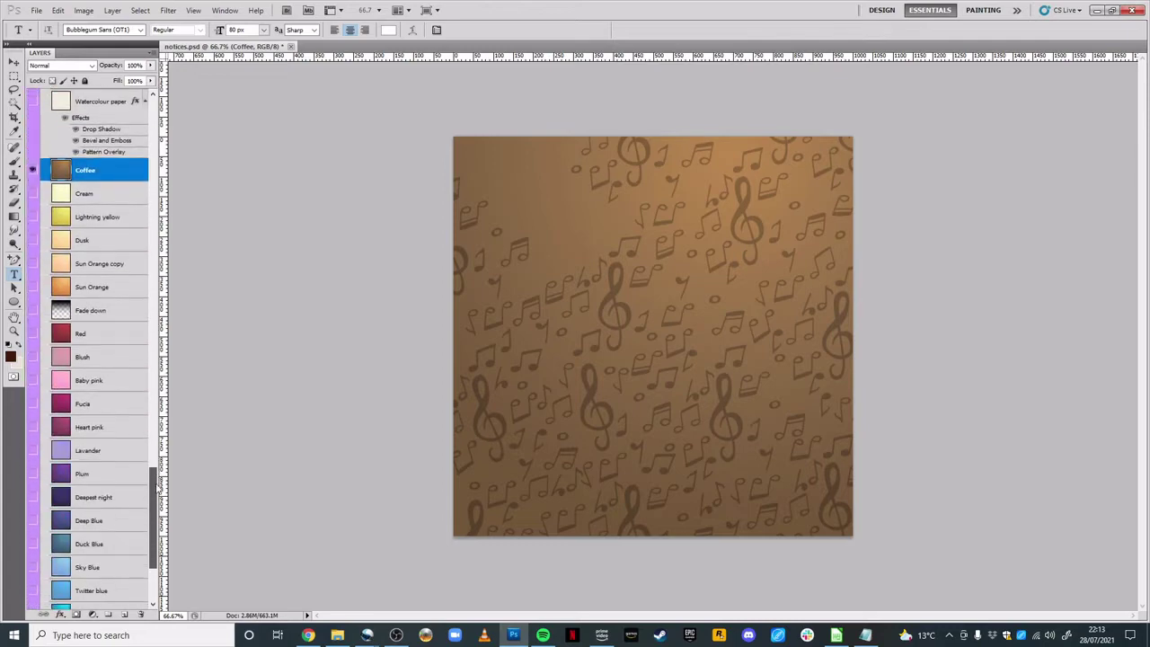
- Preview the music pattern over the Sun Orange and Baby pink backgrounds, finishing back on the Coffee background
left_click(34, 173)
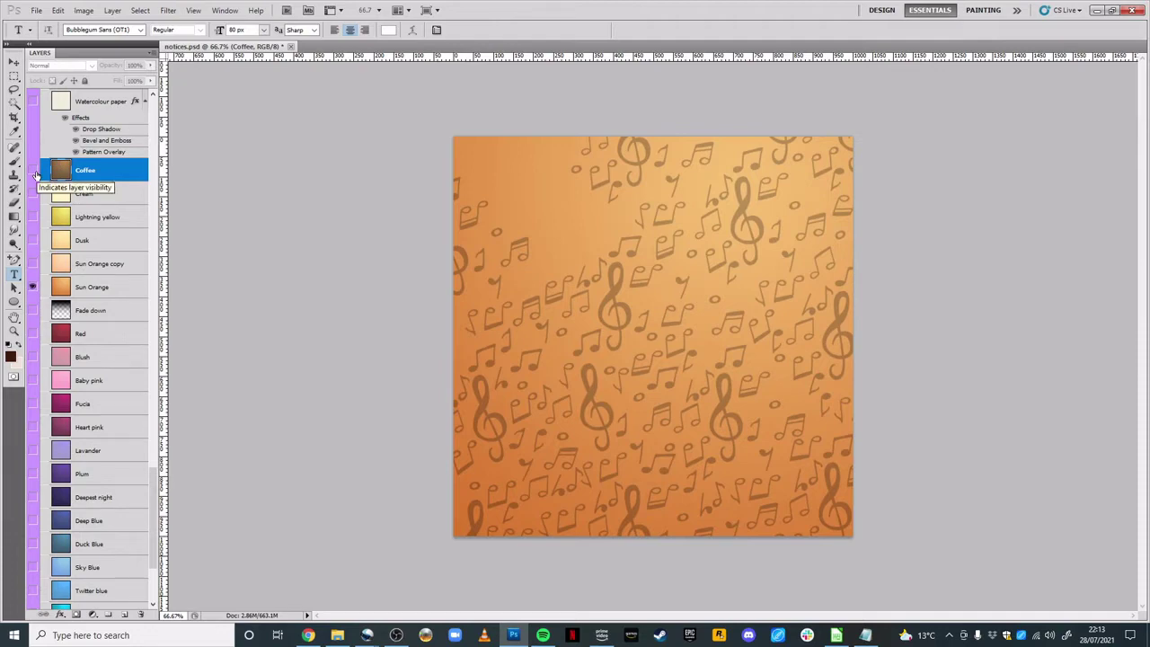
left_click(33, 286)
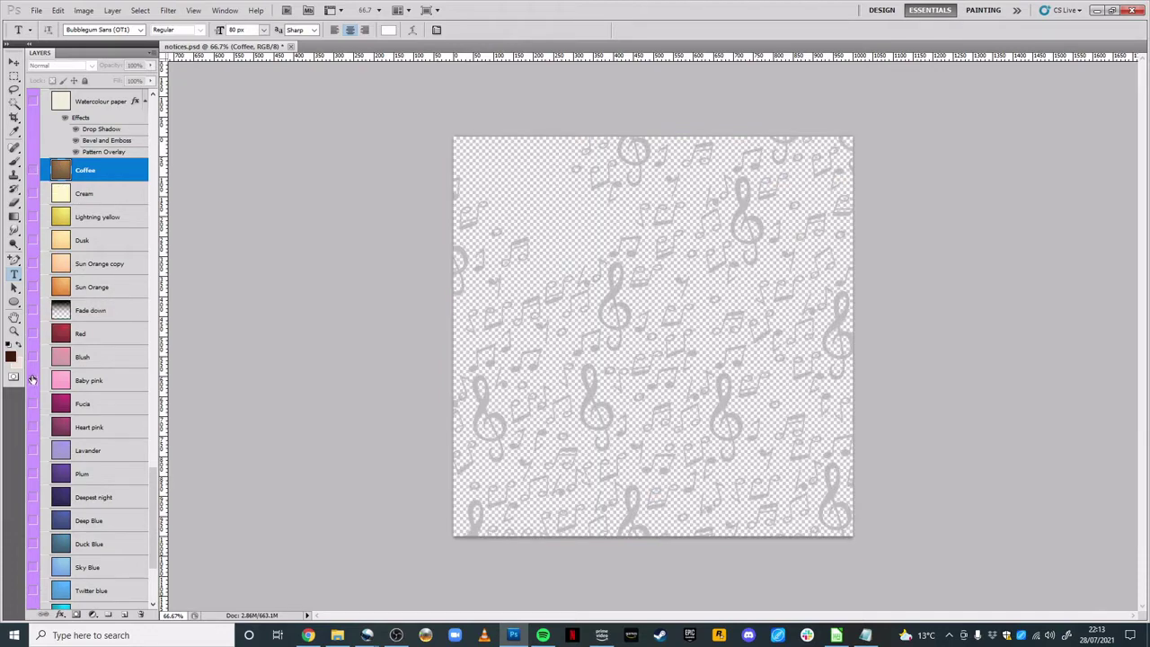
left_click(32, 380)
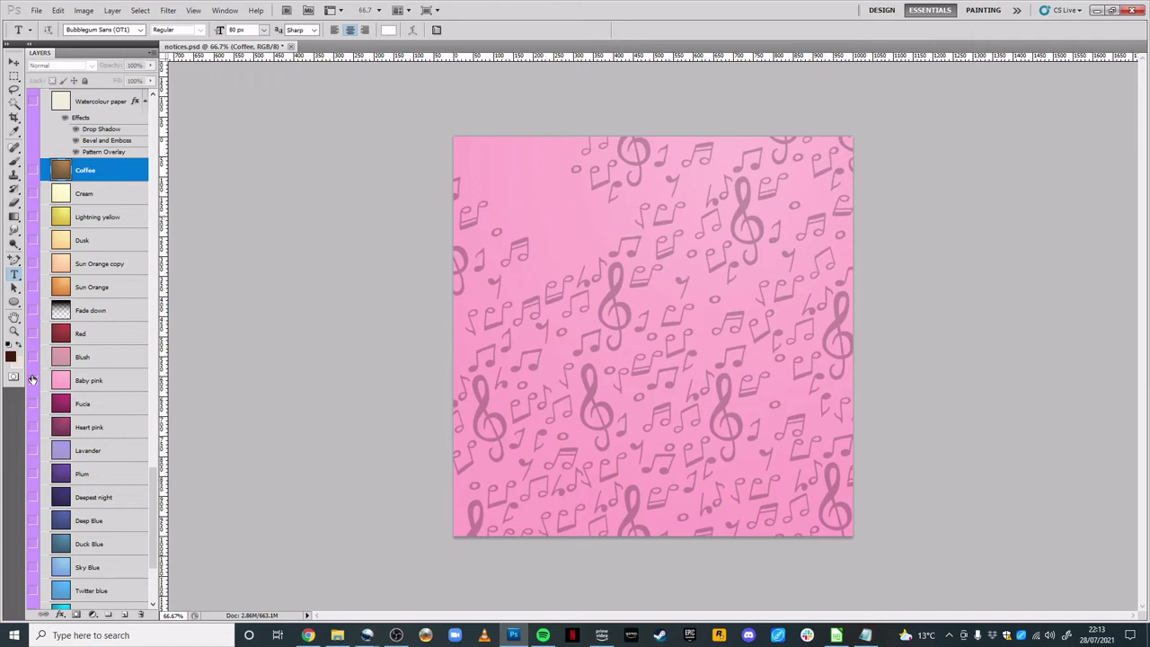
left_click(33, 170)
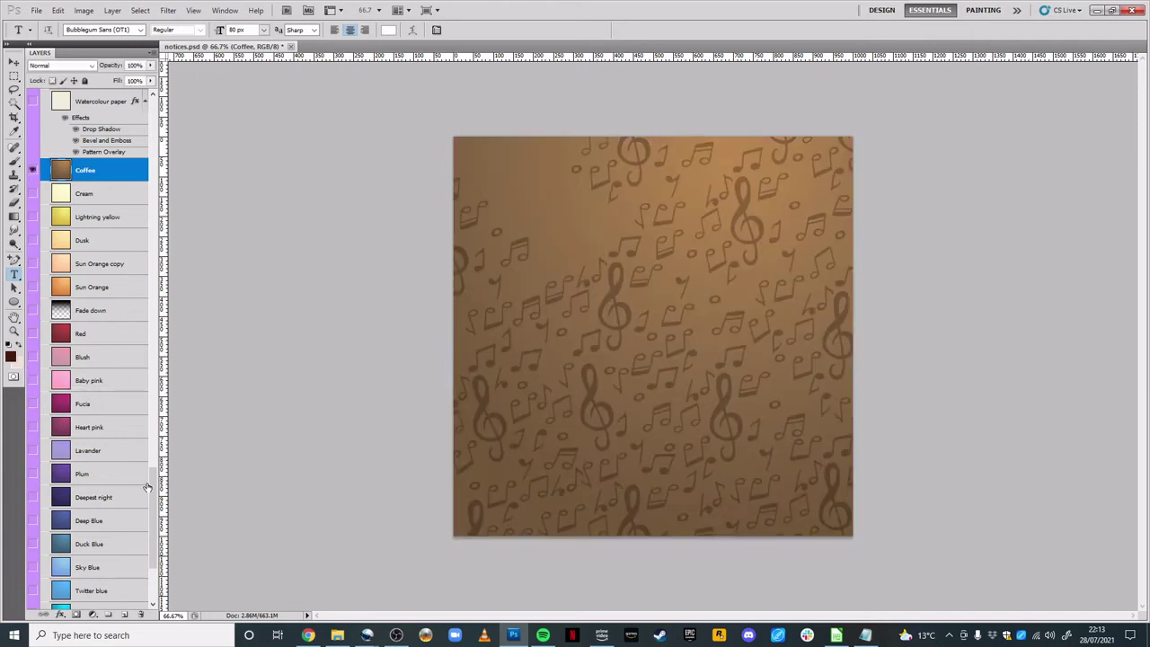
- Hide the music pattern and preview the Coffee bean and RB elements over the Coffee background, hiding each again
left_click_drag(147, 487, 158, 303)
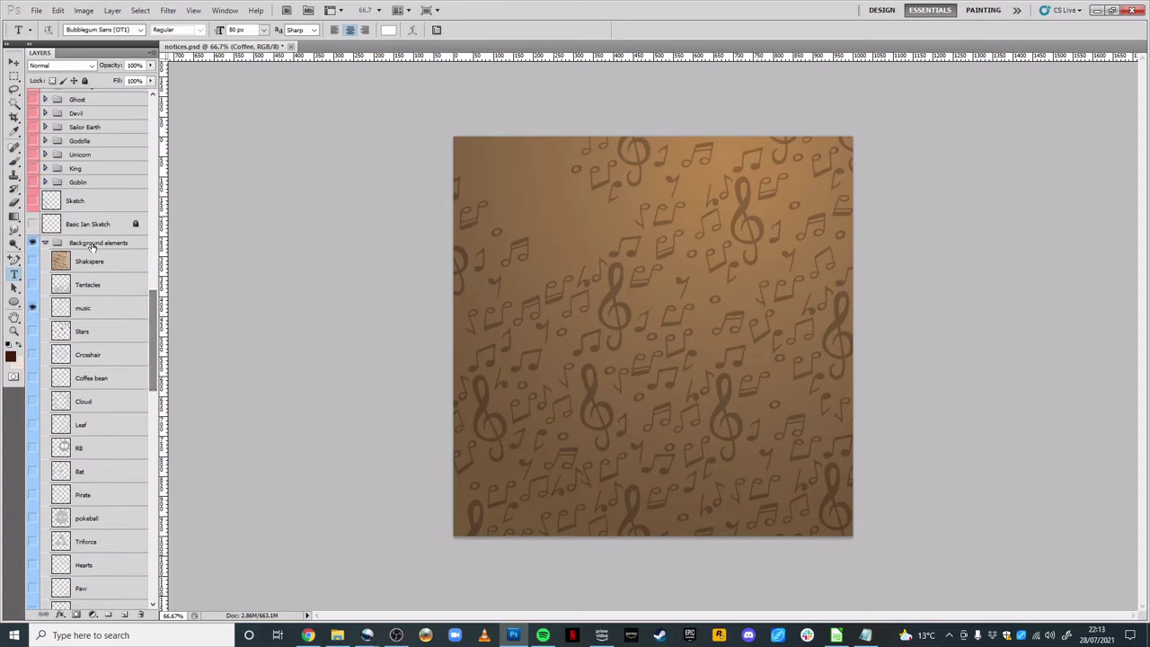
left_click(36, 308)
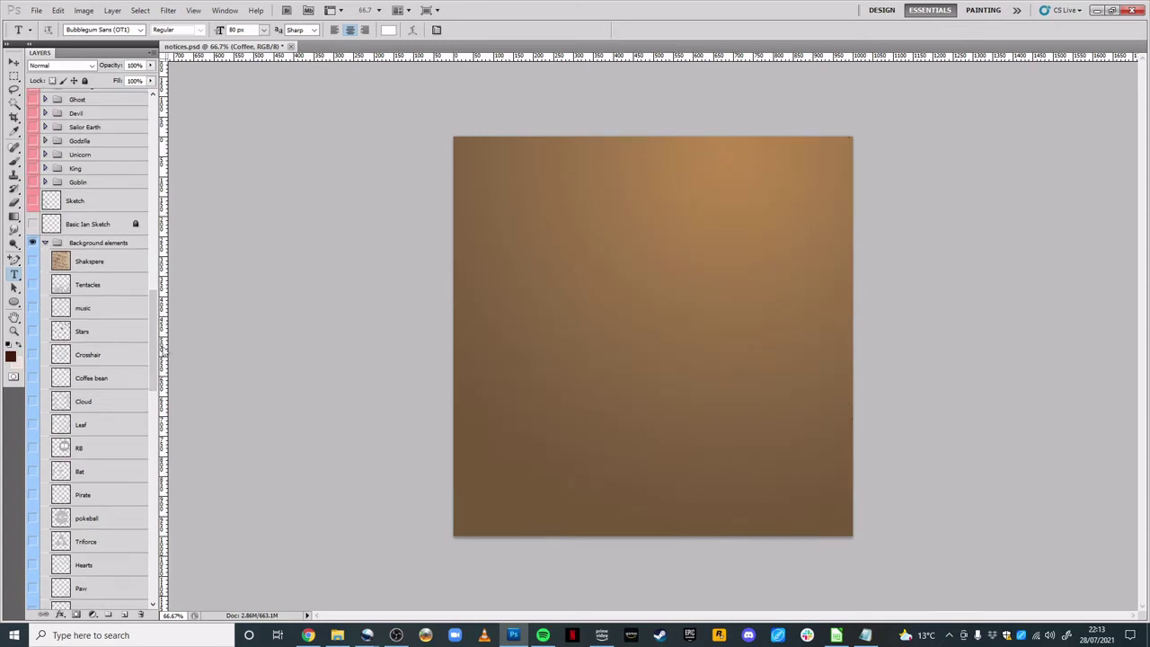
left_click(36, 381)
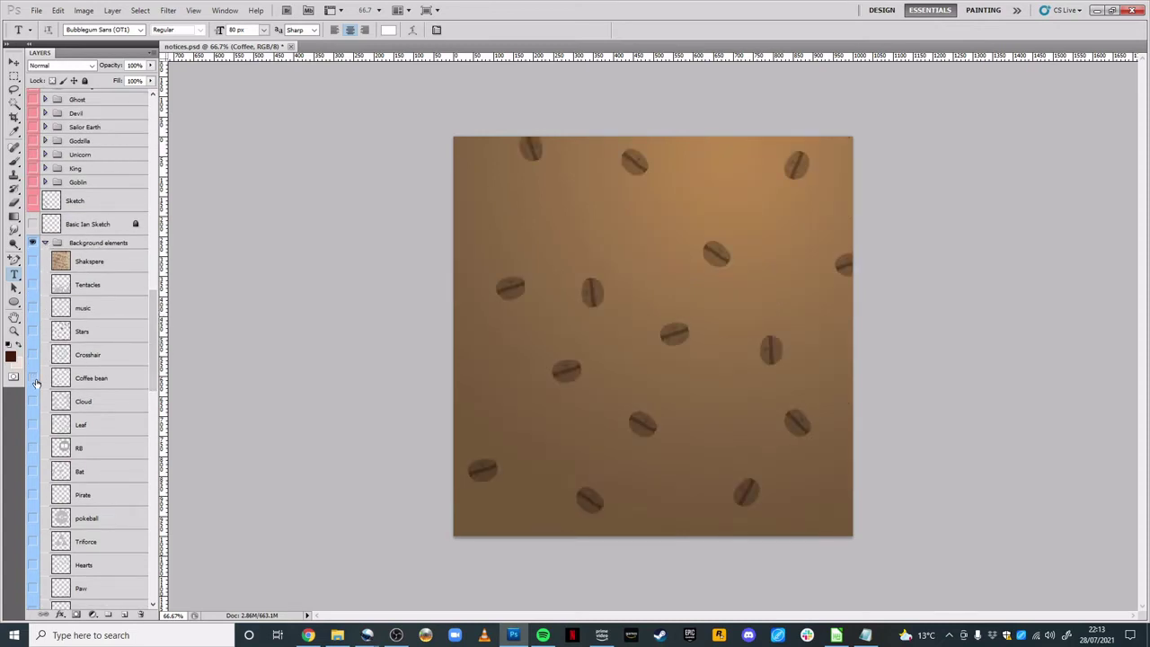
left_click(35, 381)
left_click_drag(150, 314, 144, 340)
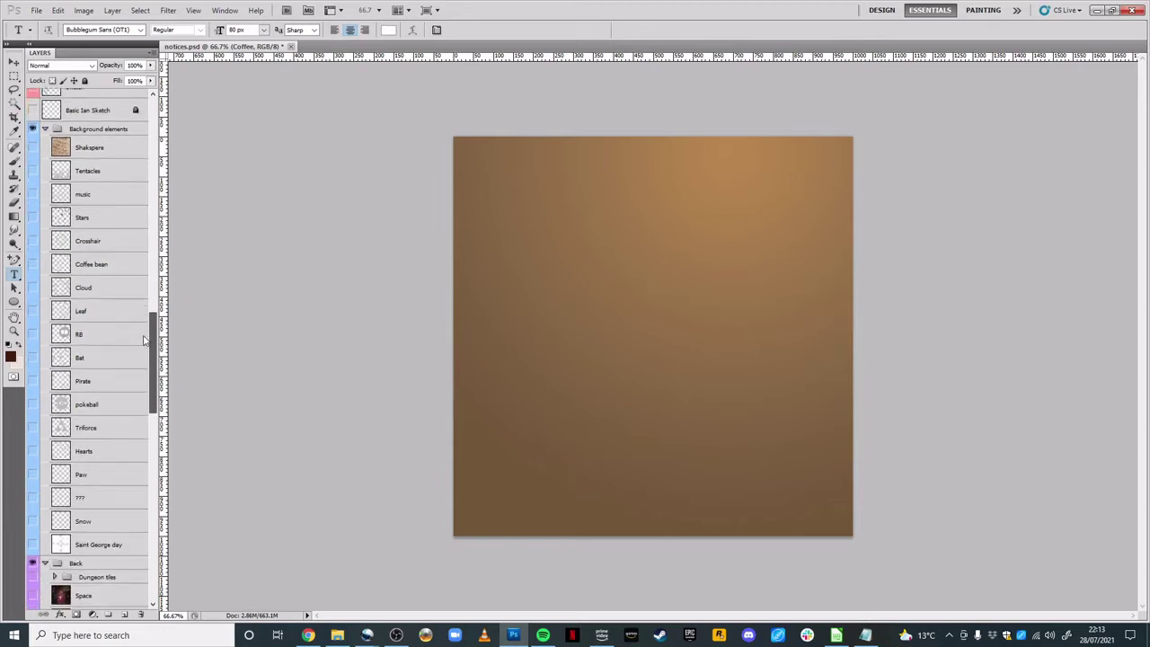
left_click(31, 334)
left_click(30, 335)
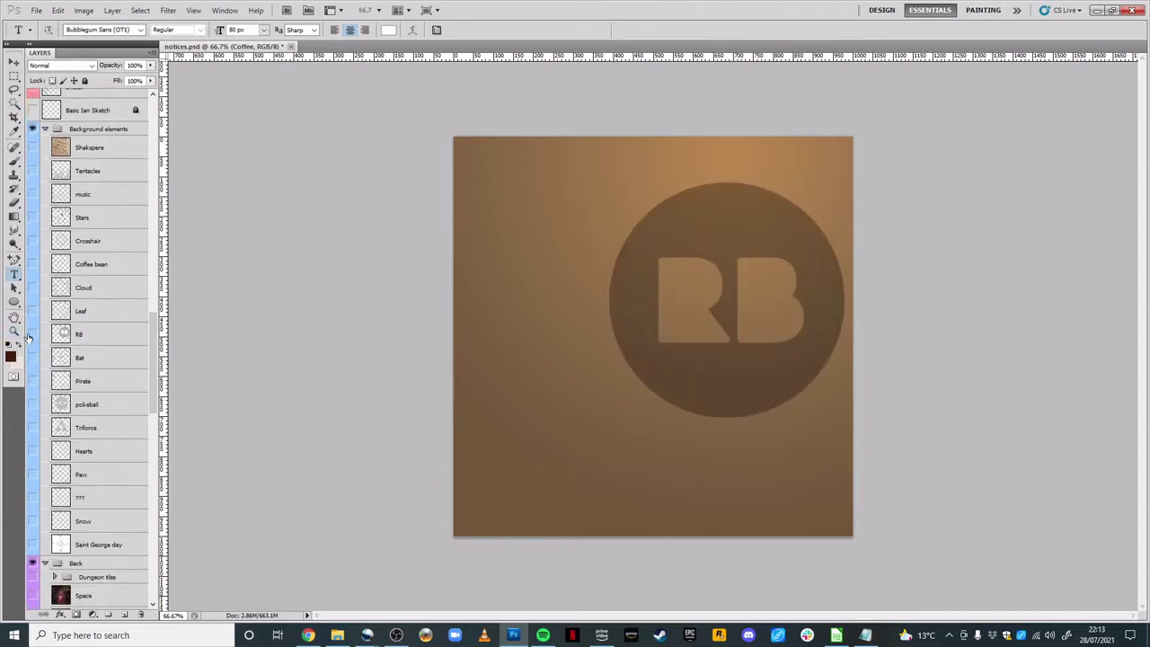
scroll(157, 359, "up", 5)
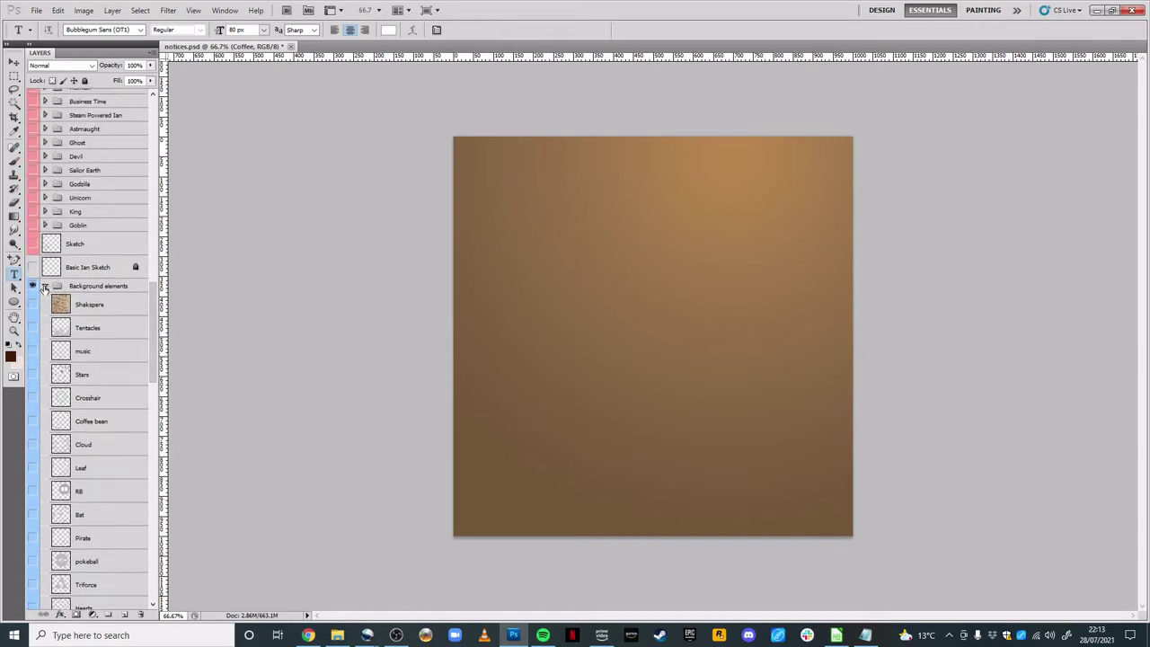
- Preview the ???, RB and Tentacles elements over the Coffee background, hiding each again
left_click(44, 285)
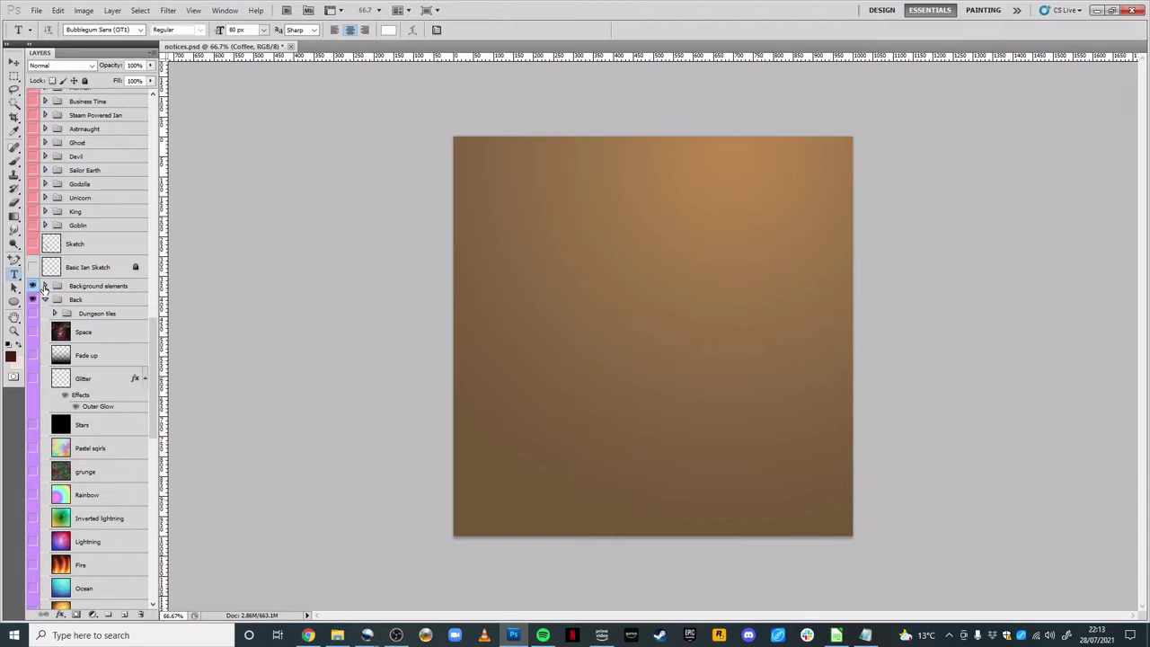
left_click(45, 284)
scroll(90, 463, "down", 2)
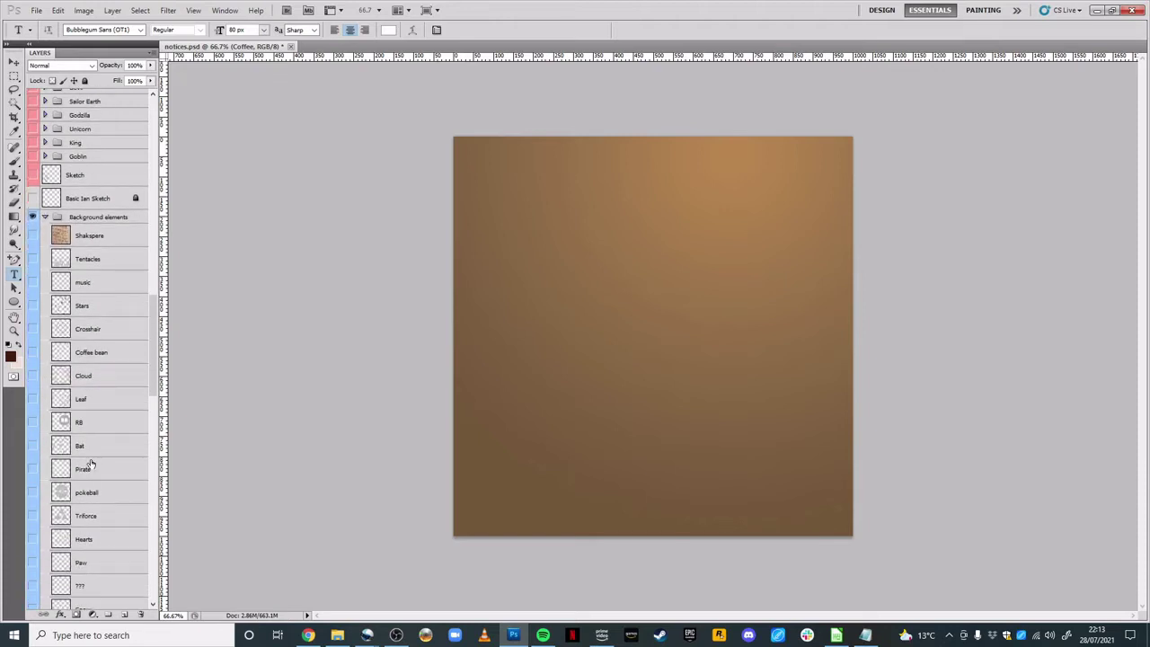
scroll(90, 464, "down", 2)
left_click(31, 531)
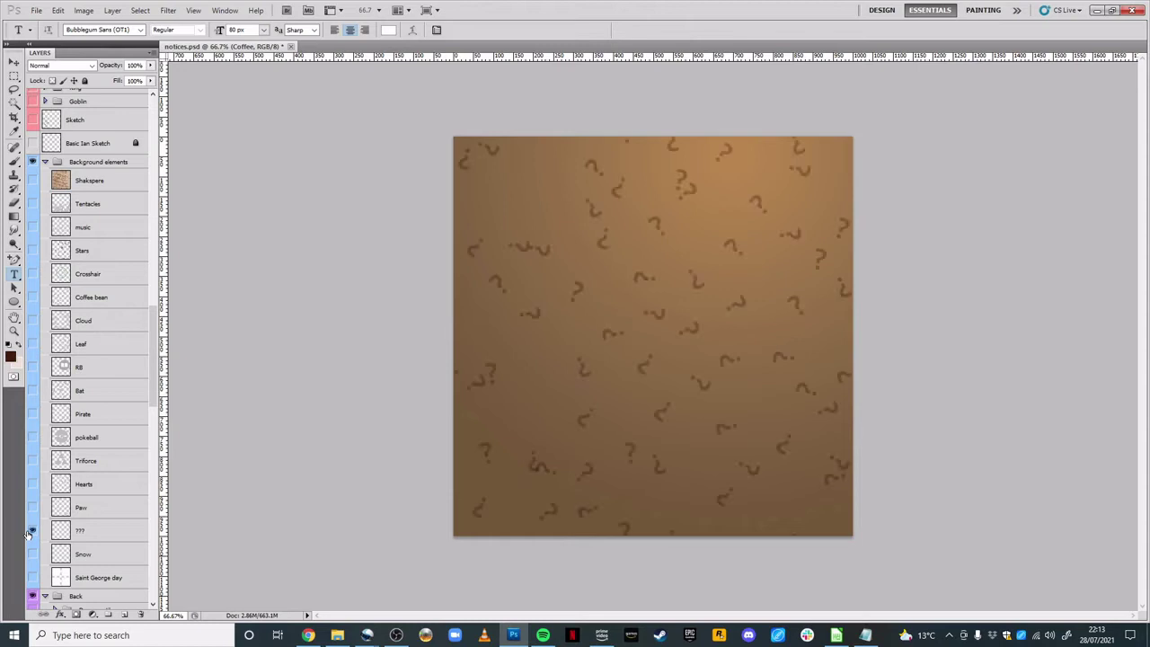
left_click(31, 531)
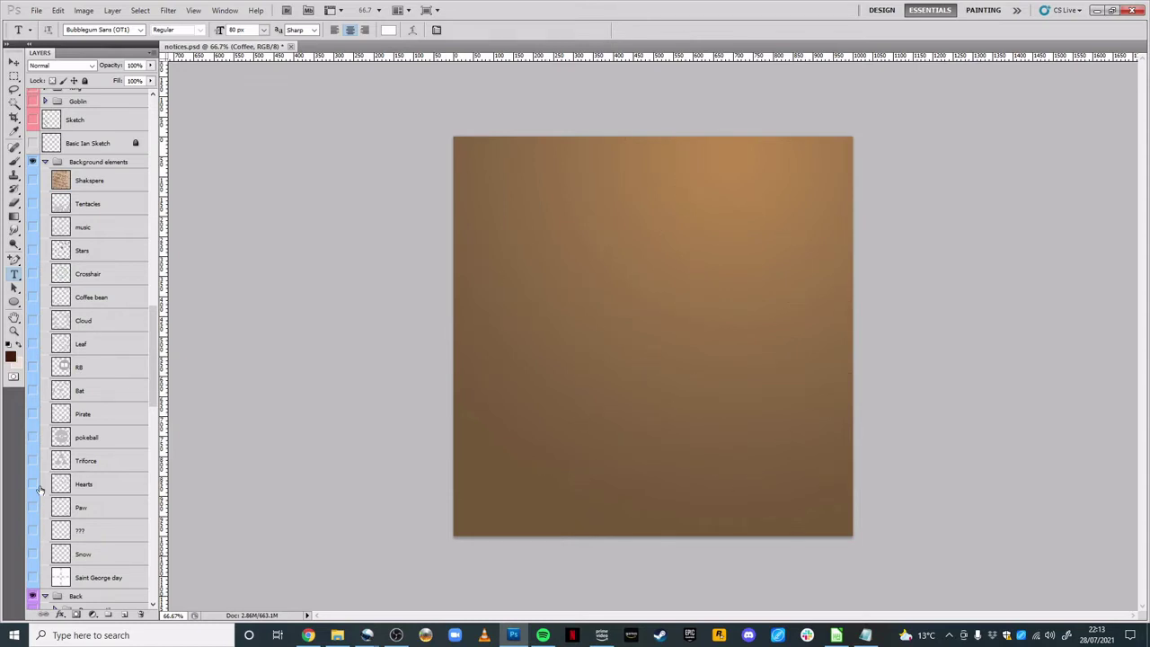
left_click(32, 367)
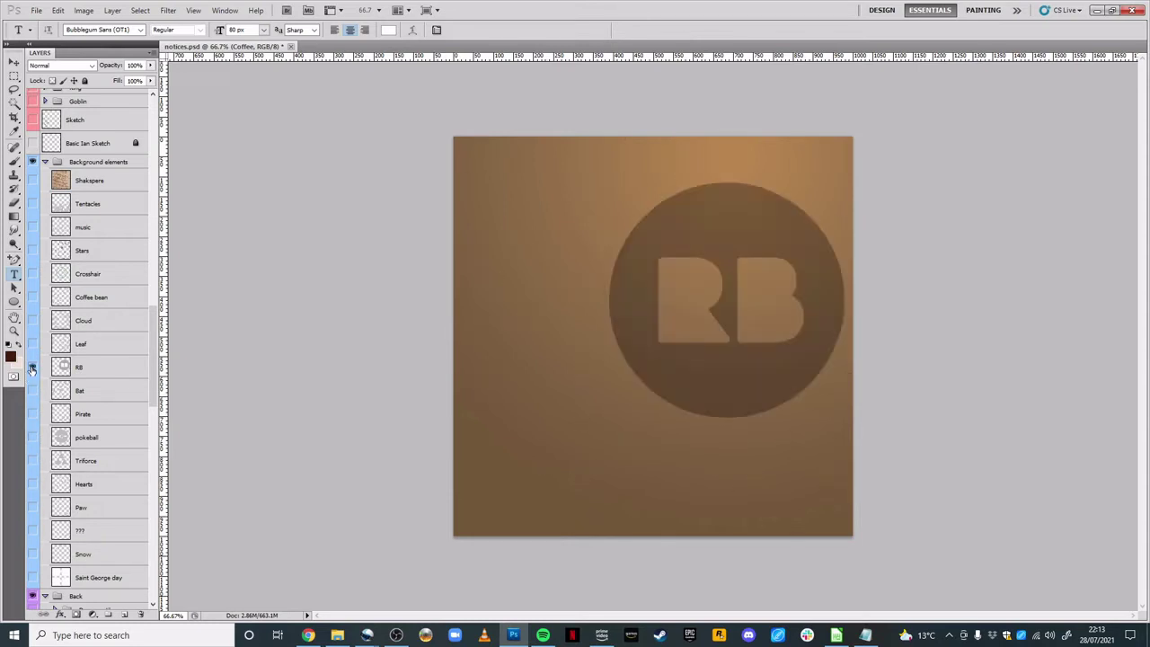
left_click(32, 367)
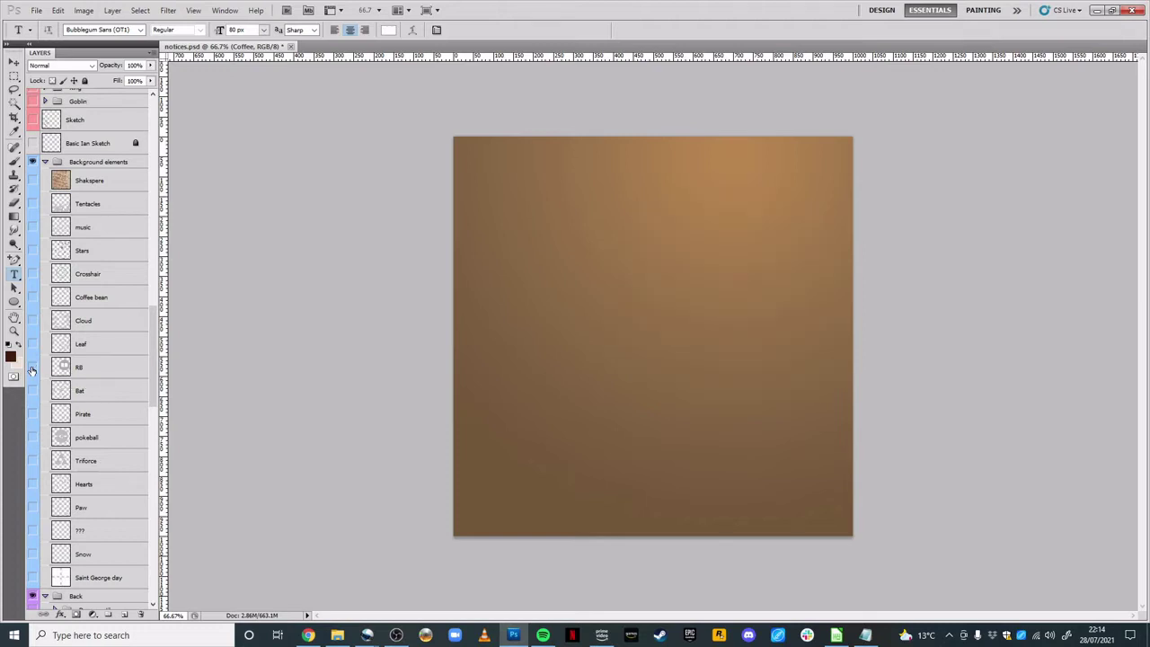
left_click(31, 204)
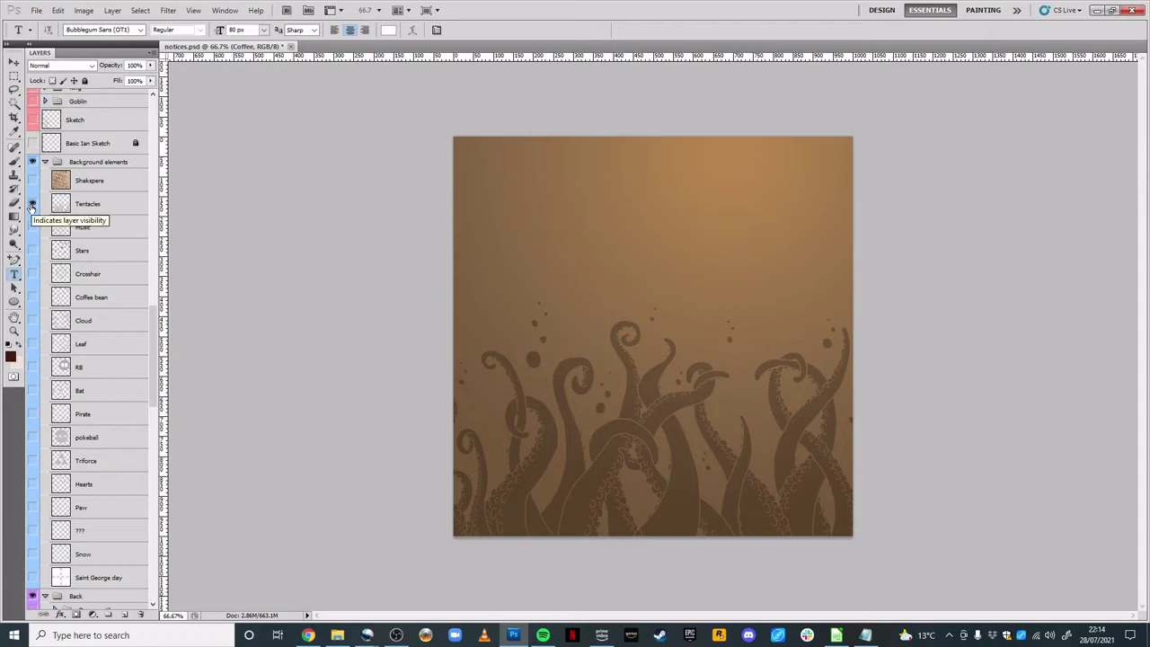
left_click(31, 204)
- Collapse the Background elements and Back layer groups
scroll(151, 320, "up", 2)
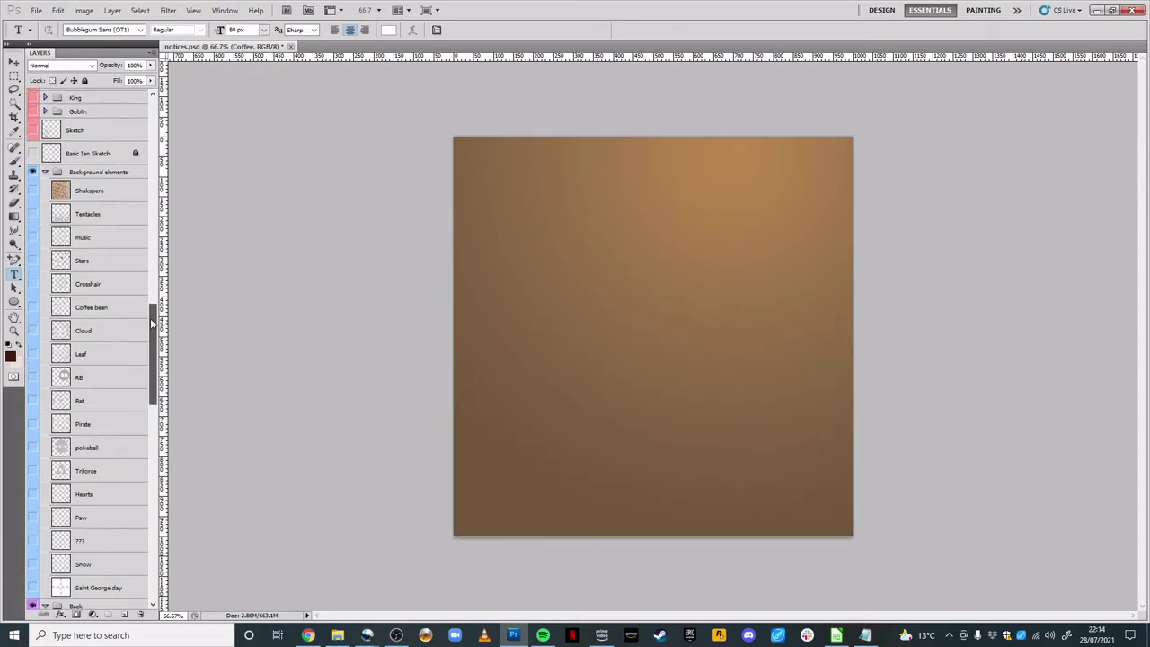
left_click_drag(150, 320, 150, 309)
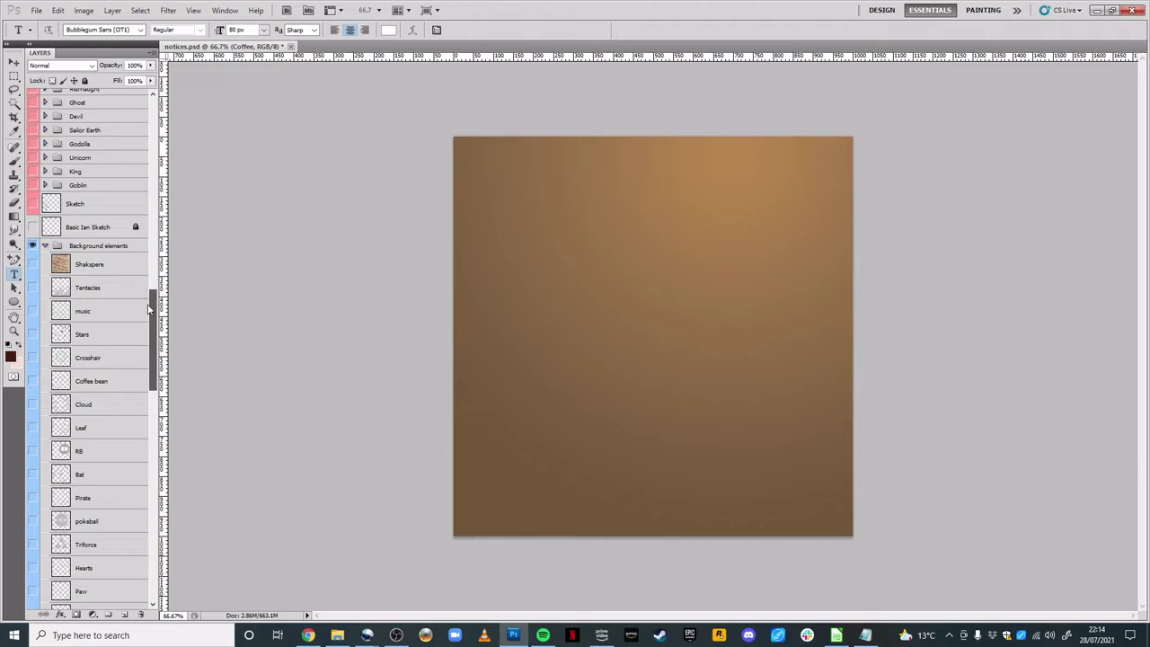
left_click_drag(149, 309, 151, 294)
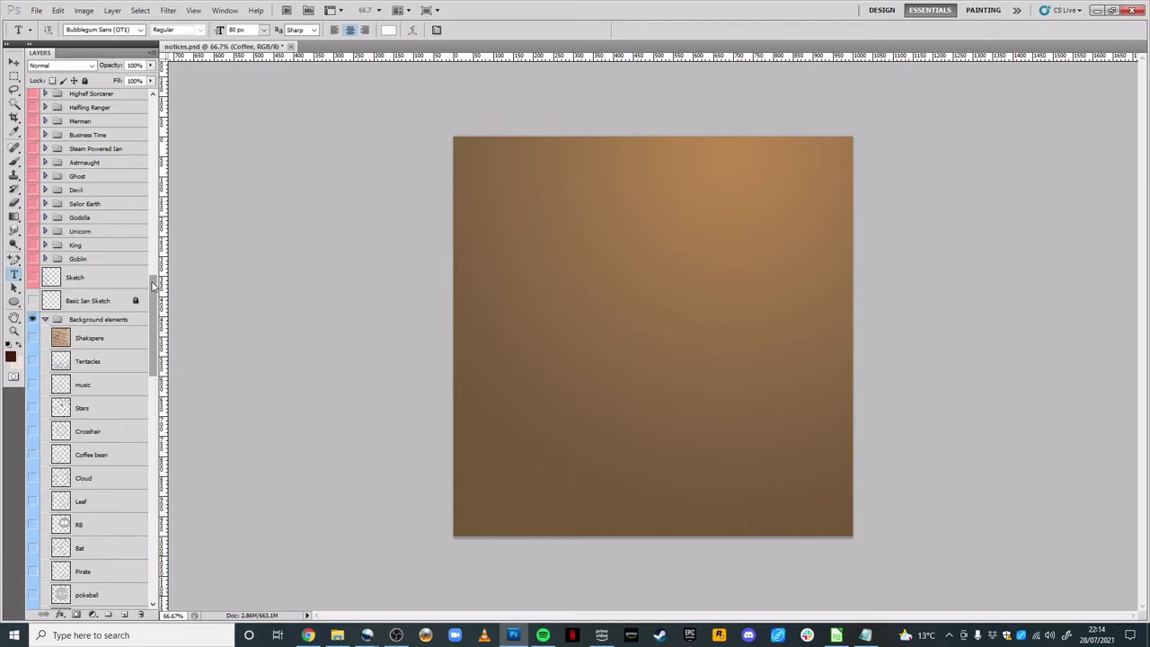
left_click(45, 320)
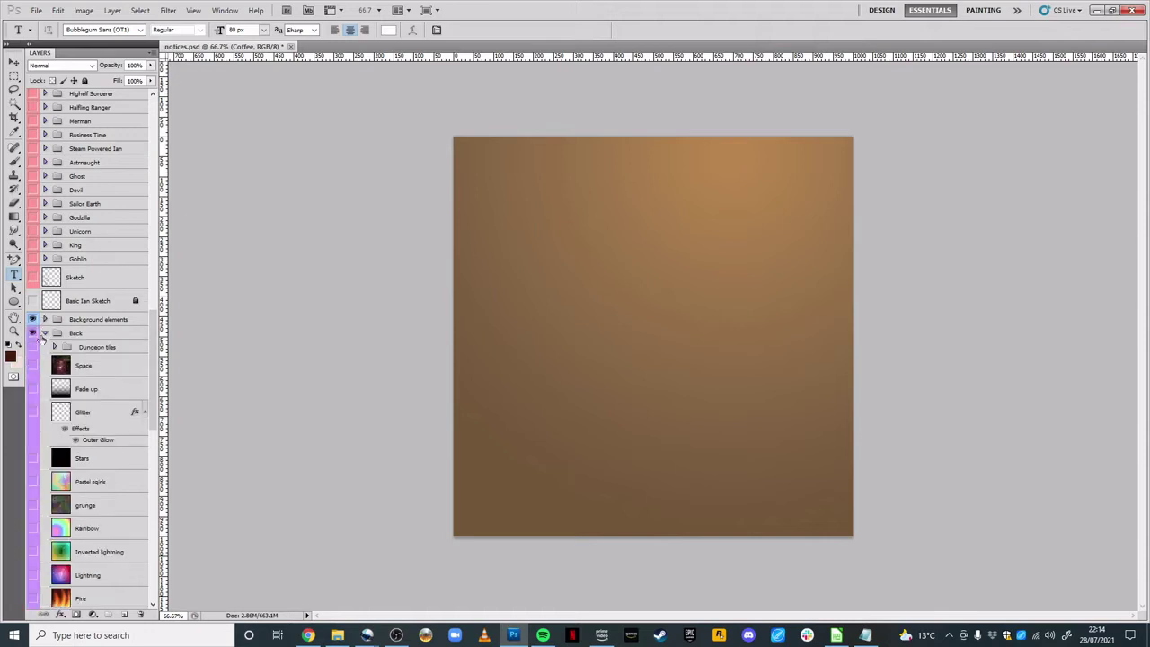
left_click(44, 334)
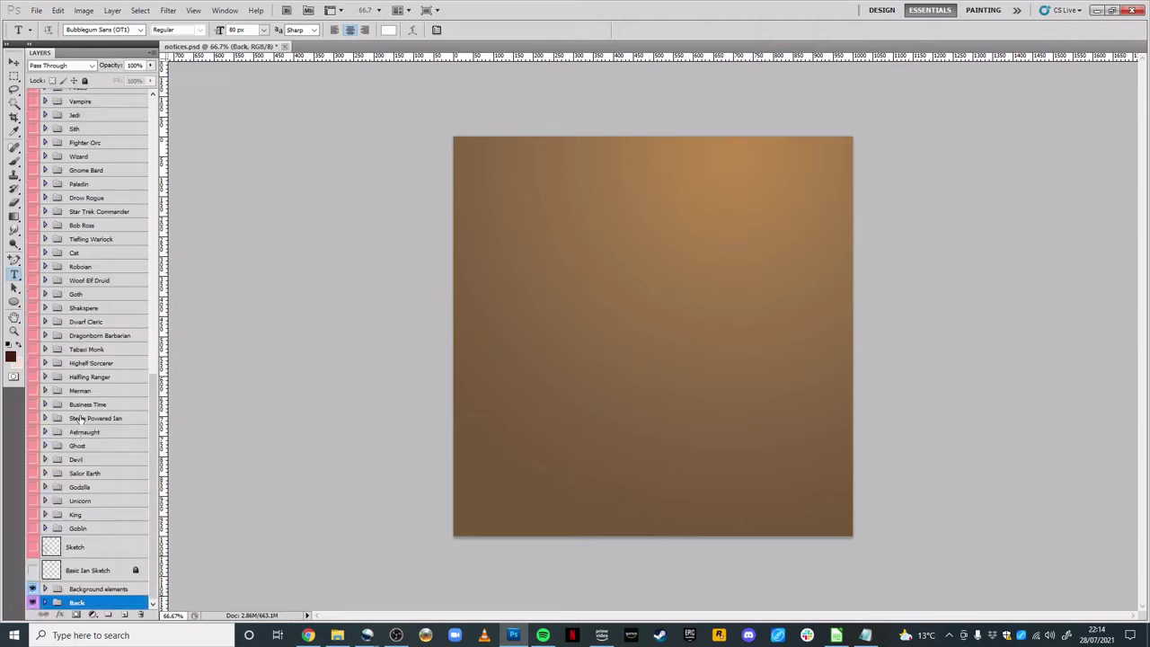
- Show the "Text goes here Illustration" layer in the Text group and try to edit its text with the Type tool
left_click_drag(151, 413, 153, 205)
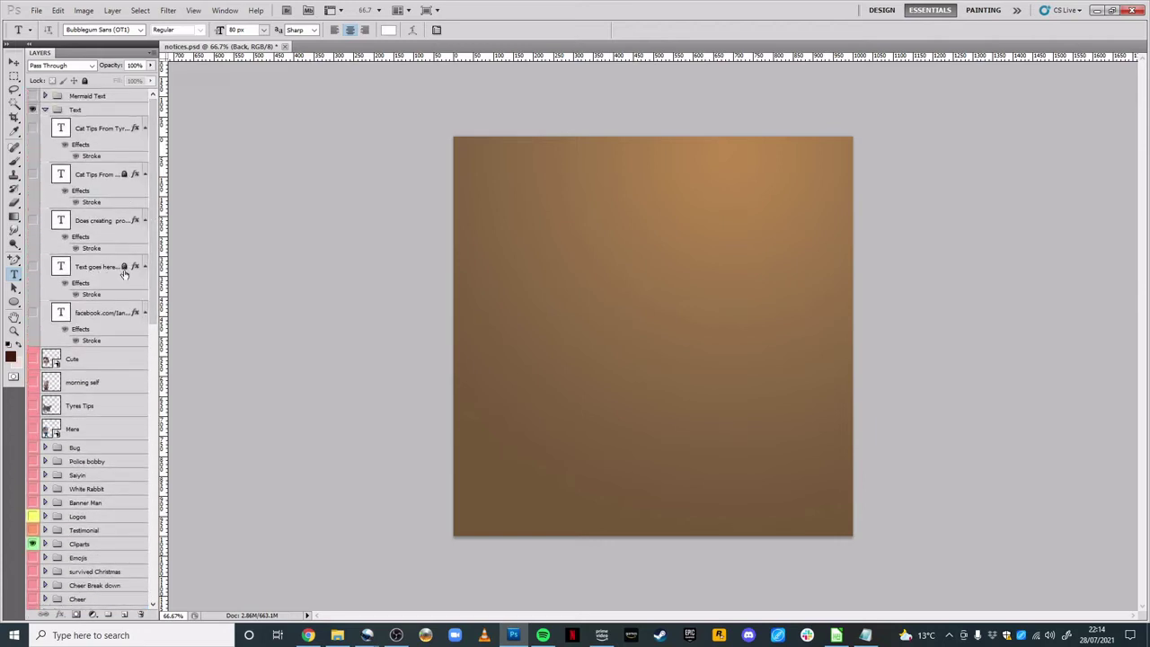
left_click(32, 267)
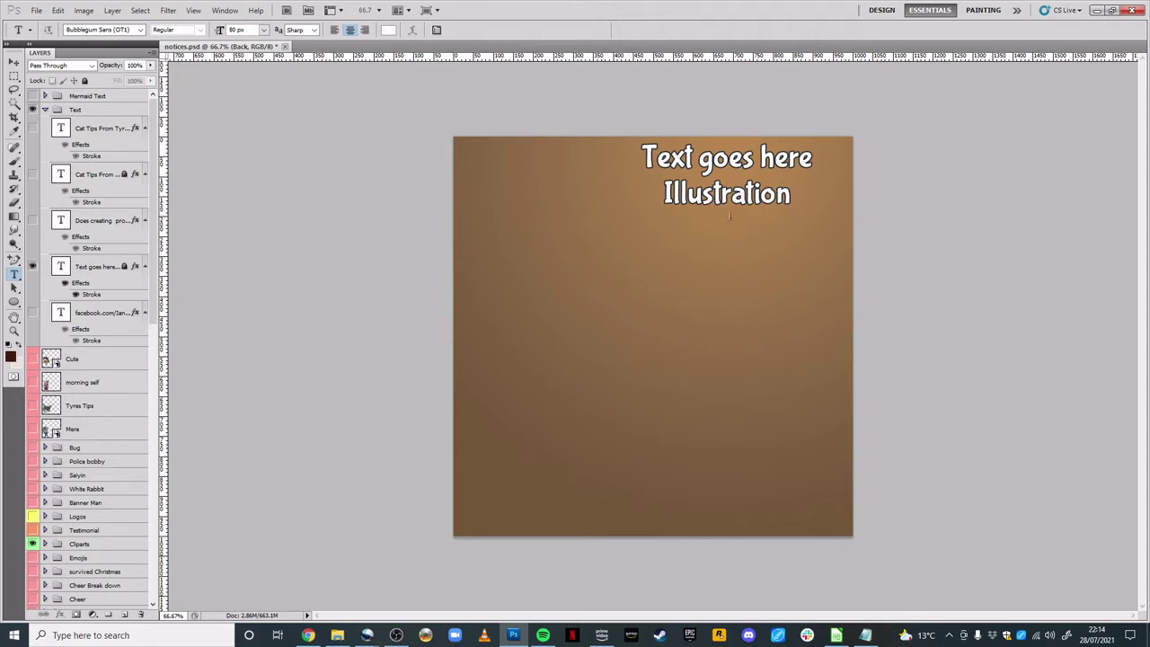
left_click(102, 267)
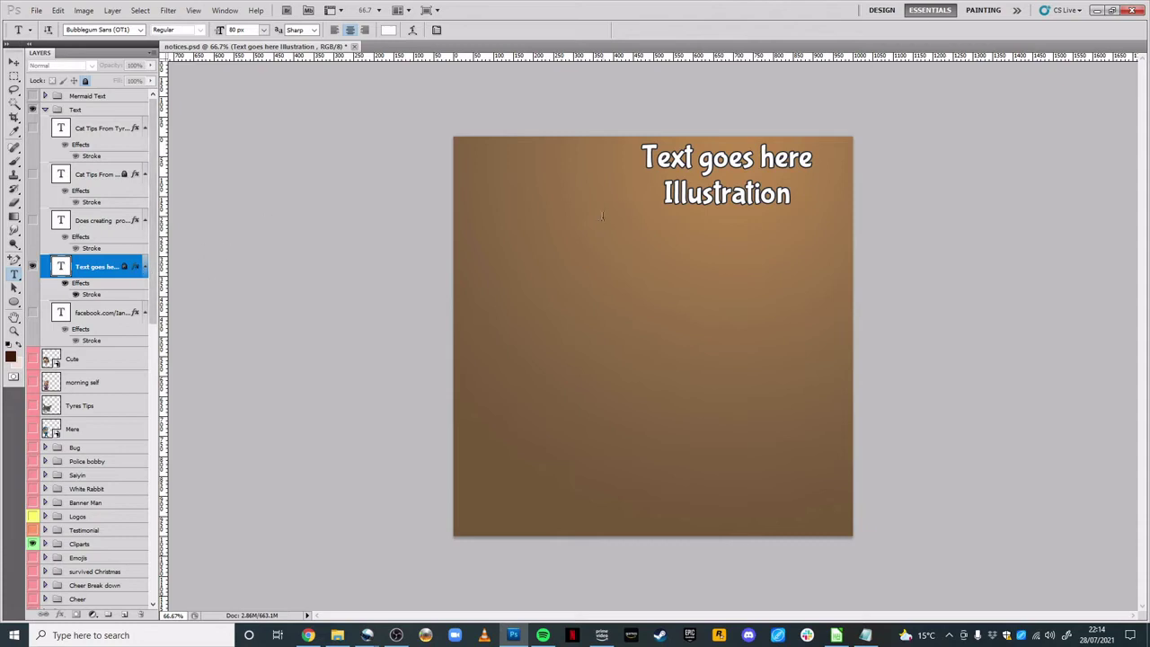
left_click(665, 194)
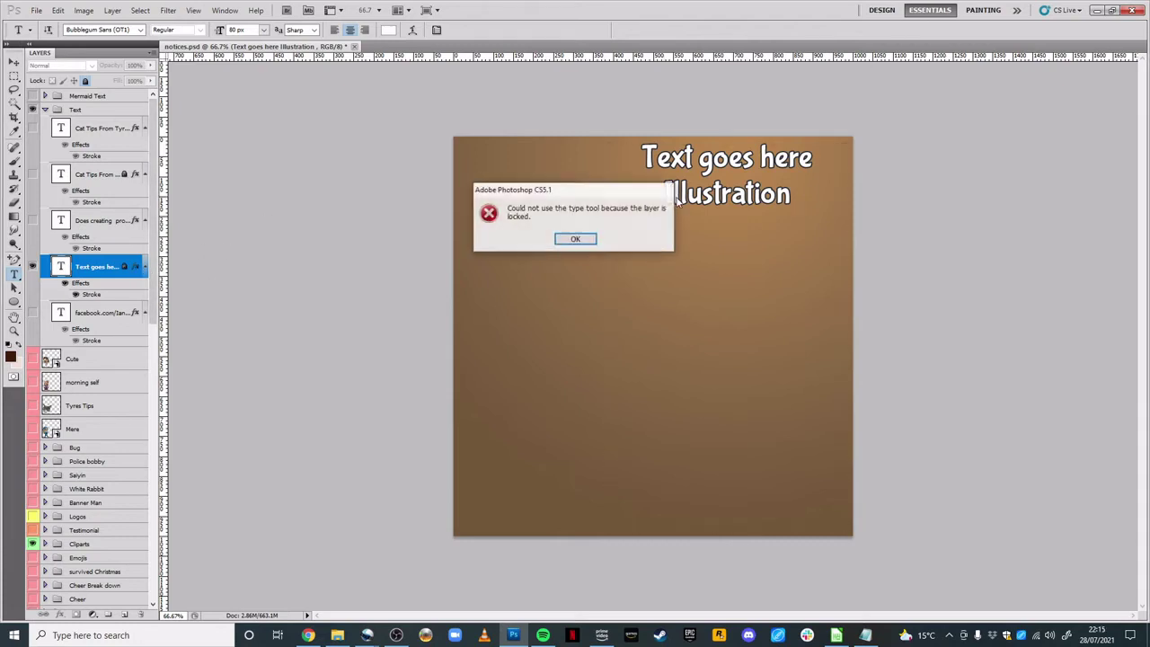
left_click(582, 240)
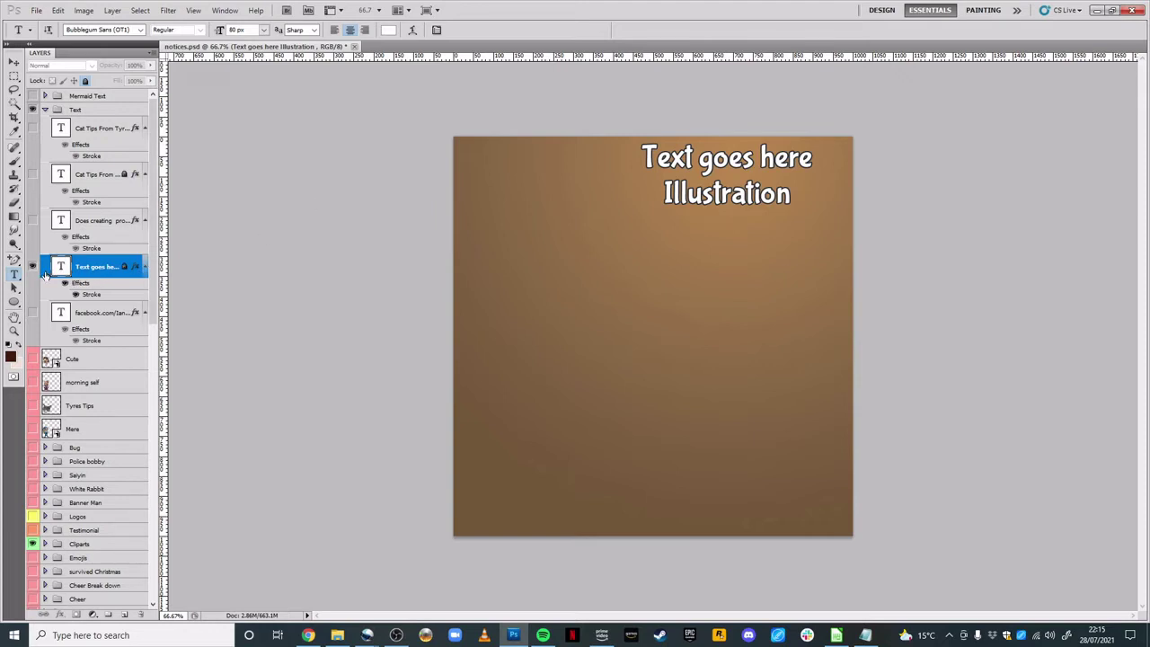
- Make the facebook.com link text layer visible in the Text group
left_click(32, 312)
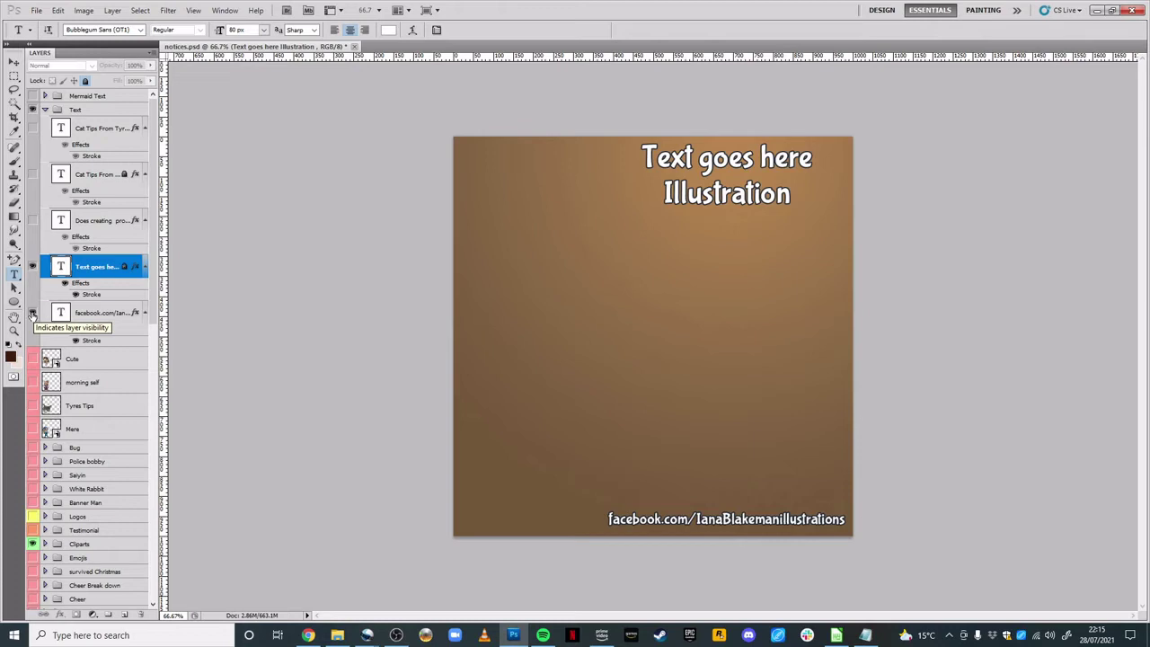
left_click(33, 312)
left_click(32, 313)
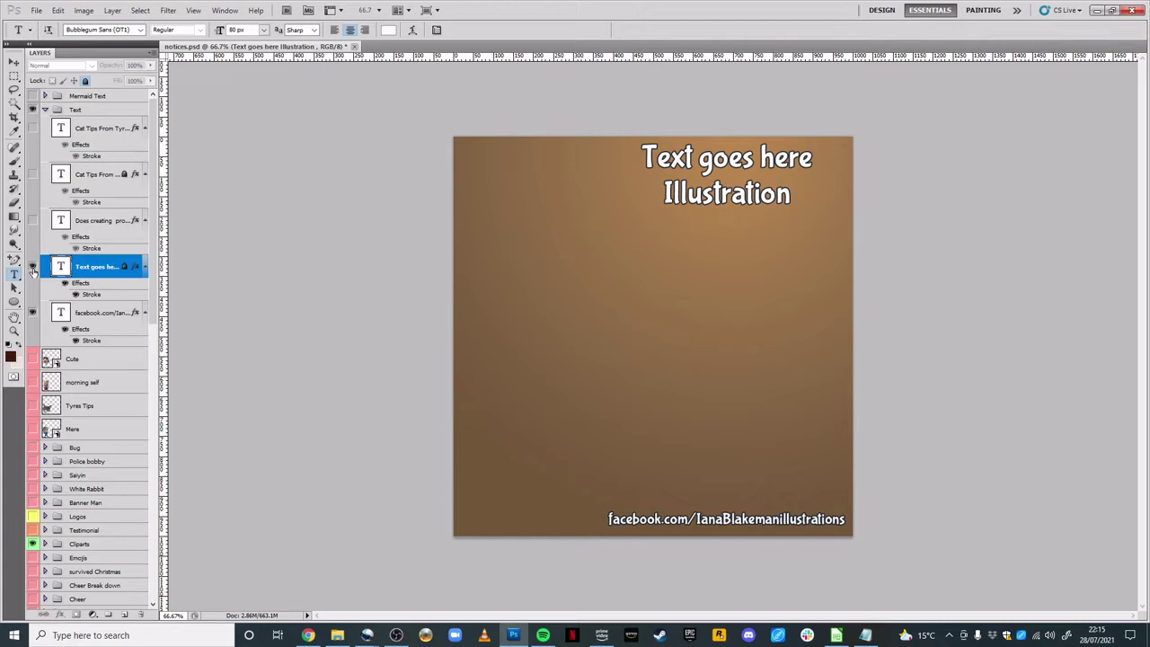
- Replace the placeholder text with the "Does creating promotional work" text layer and show the Logos group
left_click(33, 266)
left_click(32, 221)
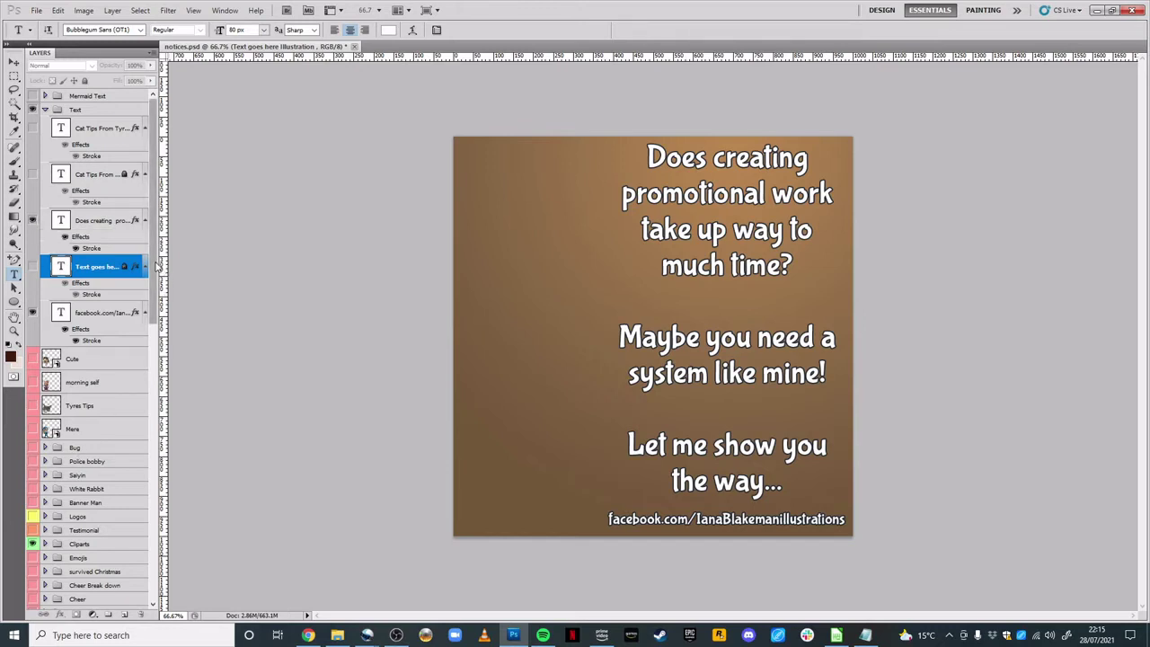
left_click_drag(158, 268, 153, 335)
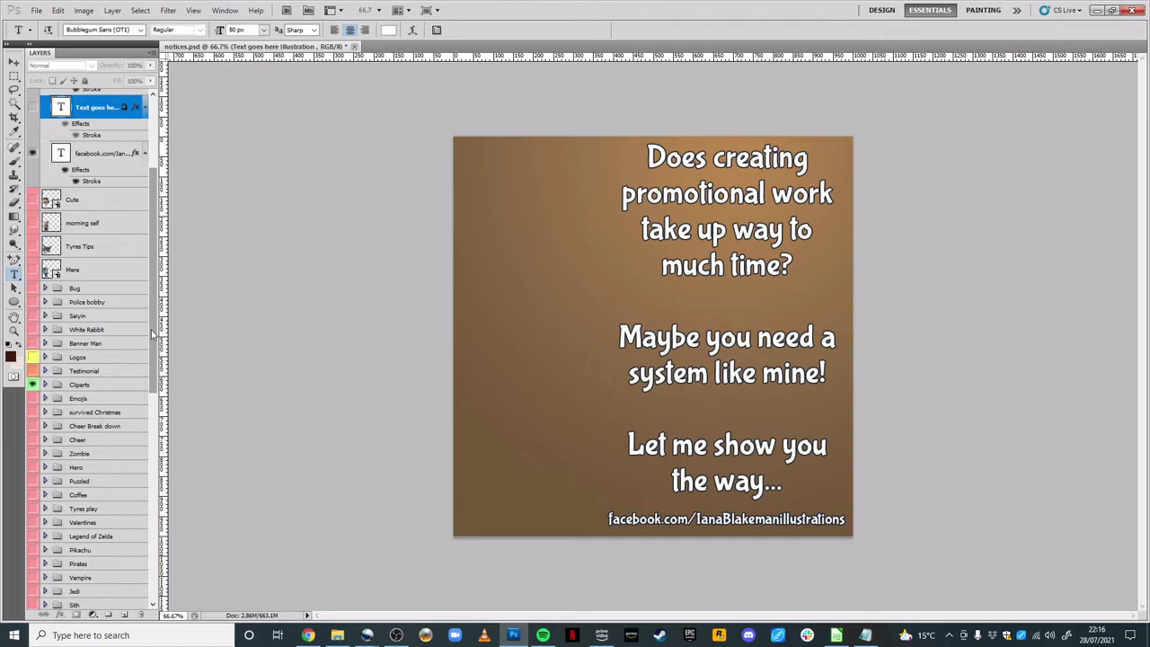
left_click(31, 356)
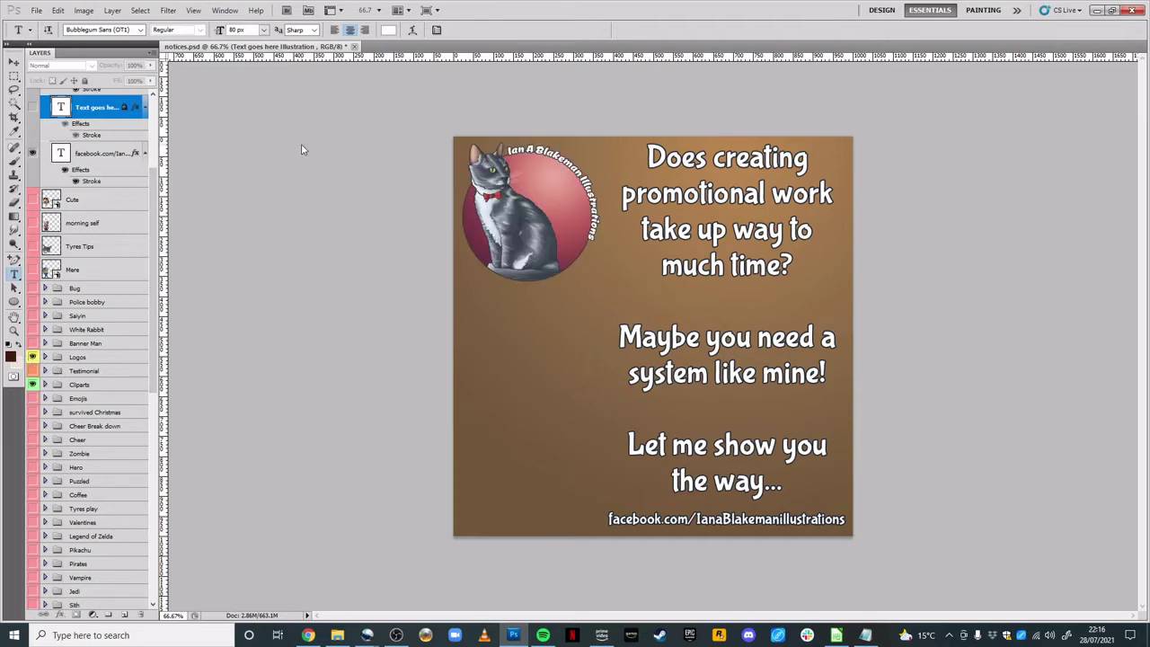
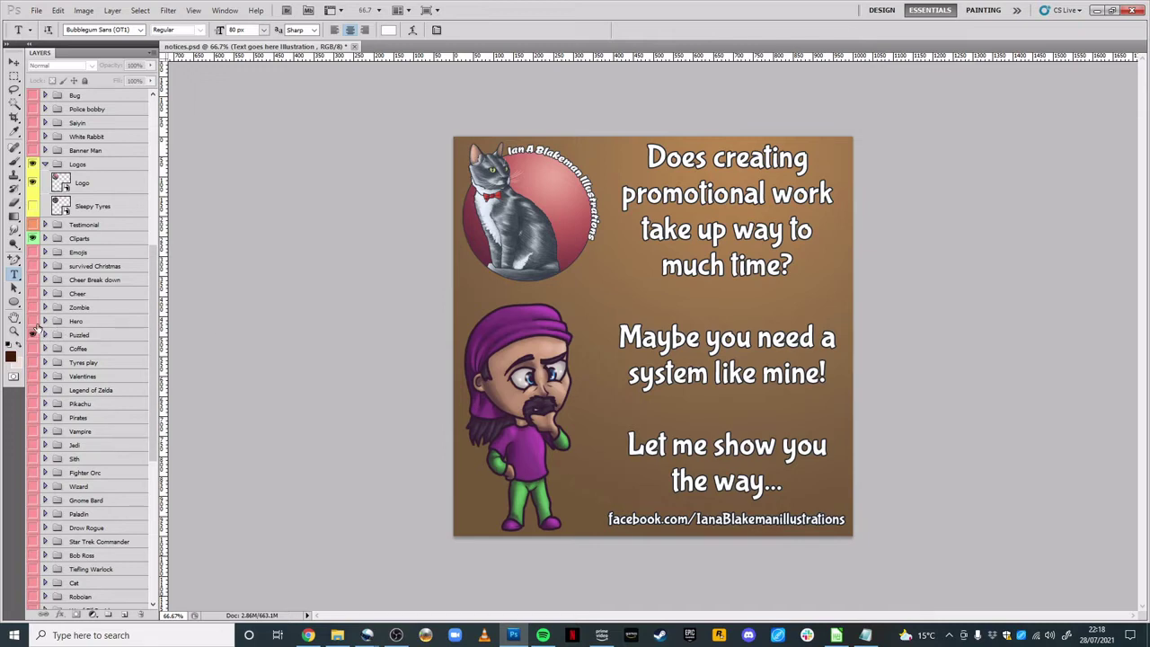
- Hide the Puzzled character group and show the Pirates group in its place
mouse_move(153, 260)
left_mouse_down()
mouse_move(153, 190)
mouse_move(153, 266)
left_mouse_up()
left_click(32, 296)
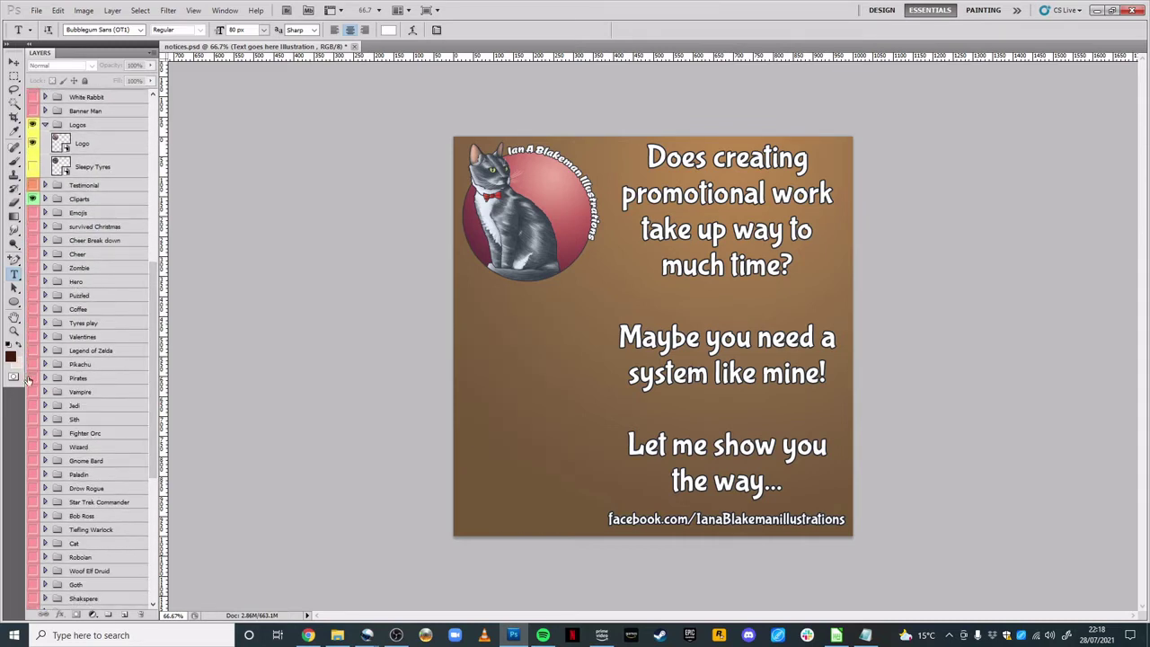
left_click(31, 378)
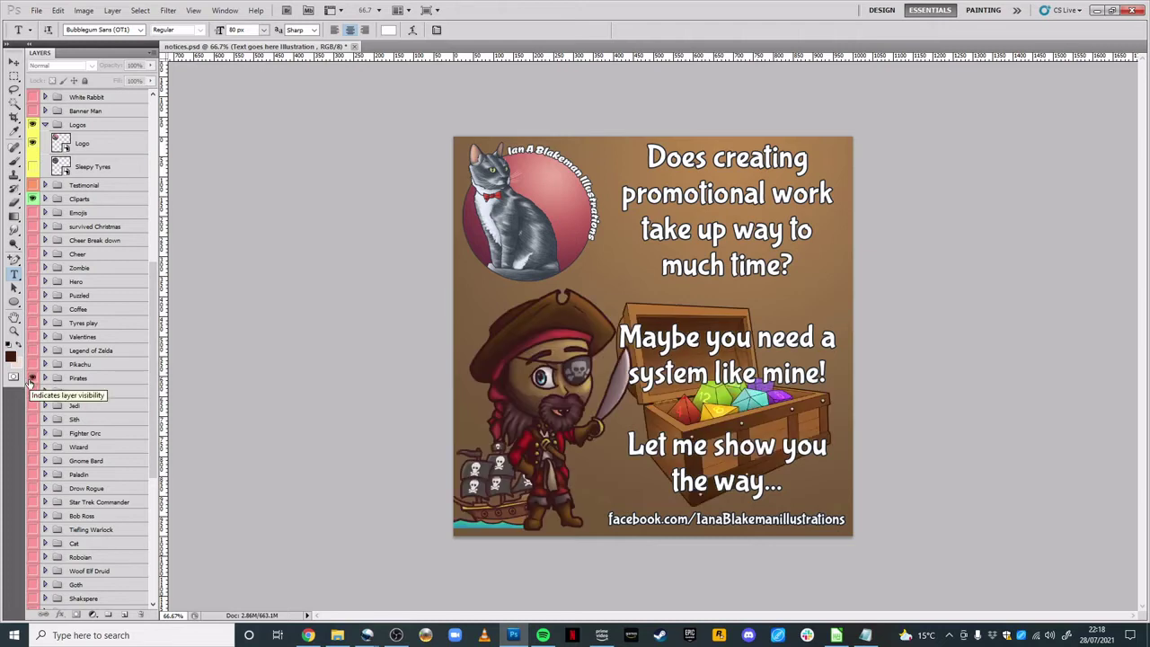
- Inspect the layers inside the Pirates group, collapse it and hide the whole group
scroll(155, 305, "down", 1)
scroll(158, 307, "down", 1)
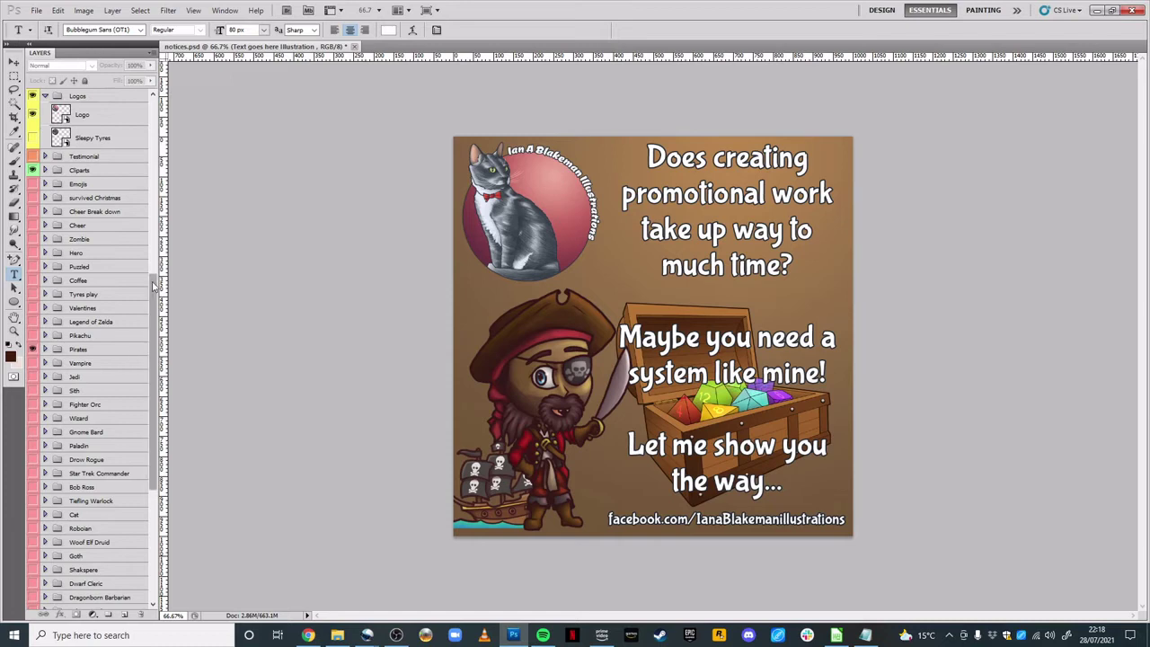
left_click(45, 349)
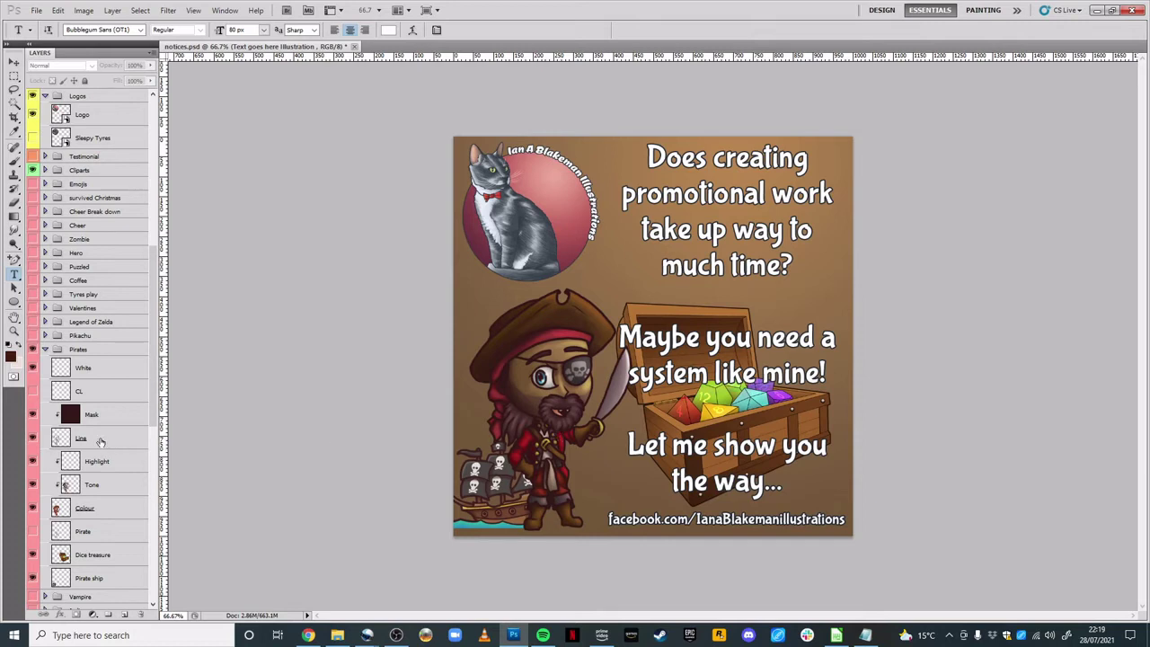
left_click(45, 350)
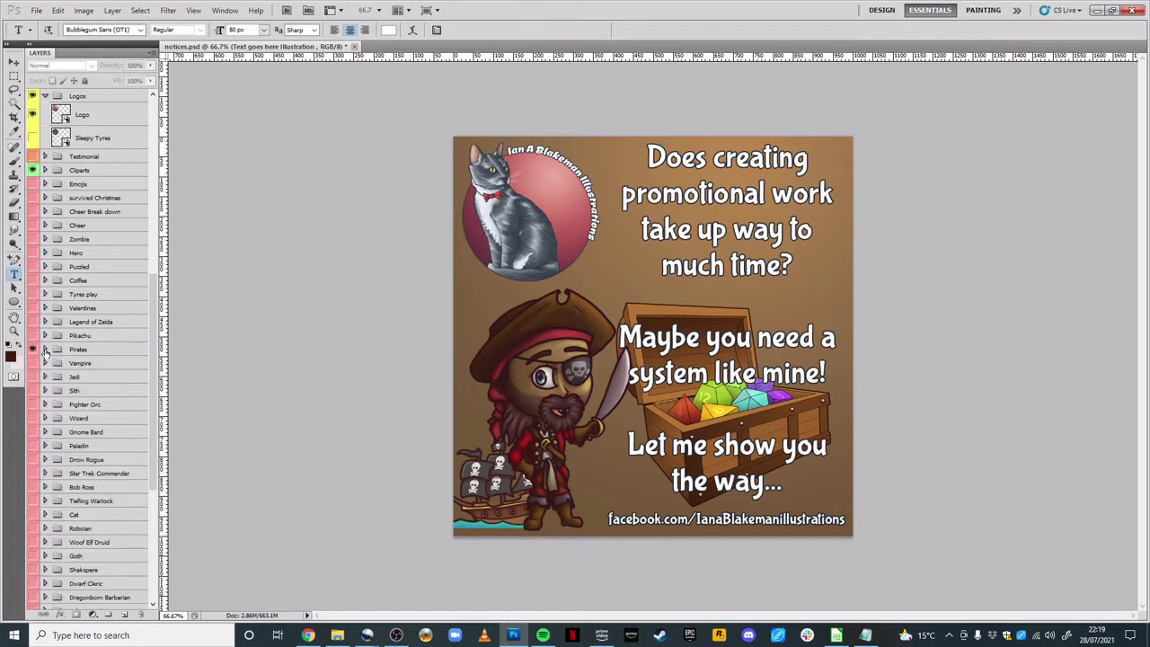
left_click(33, 350)
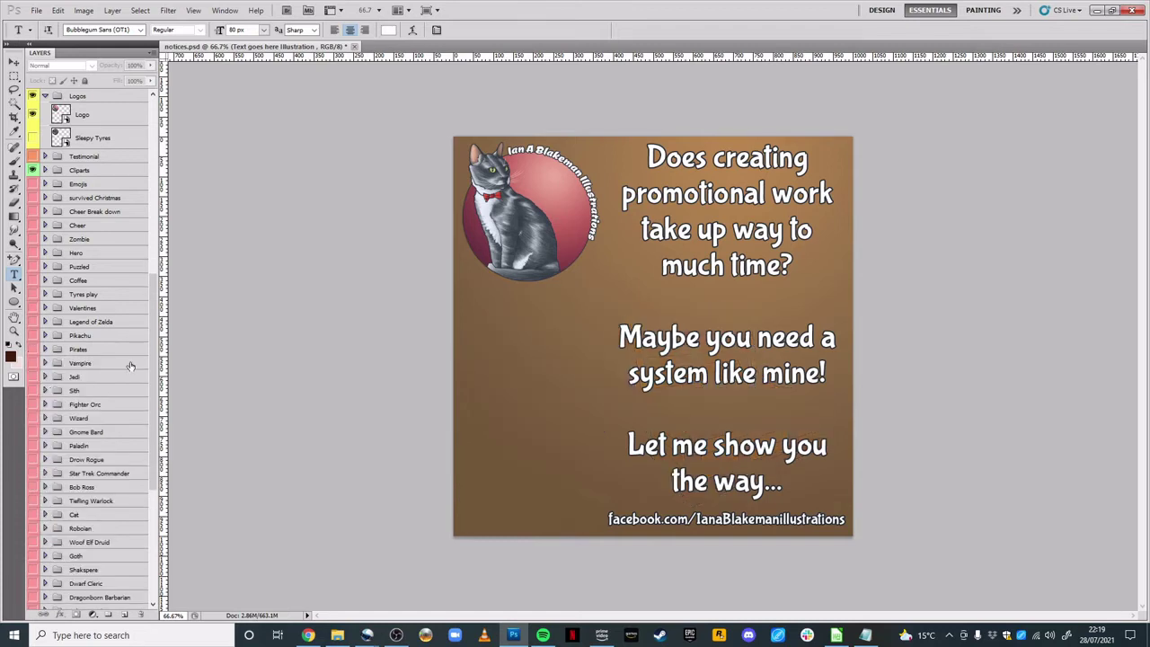
- Preview the Bob Ross character on the notice by showing its group briefly and hiding it again
scroll(153, 341, "down", 1)
scroll(153, 342, "down", 4)
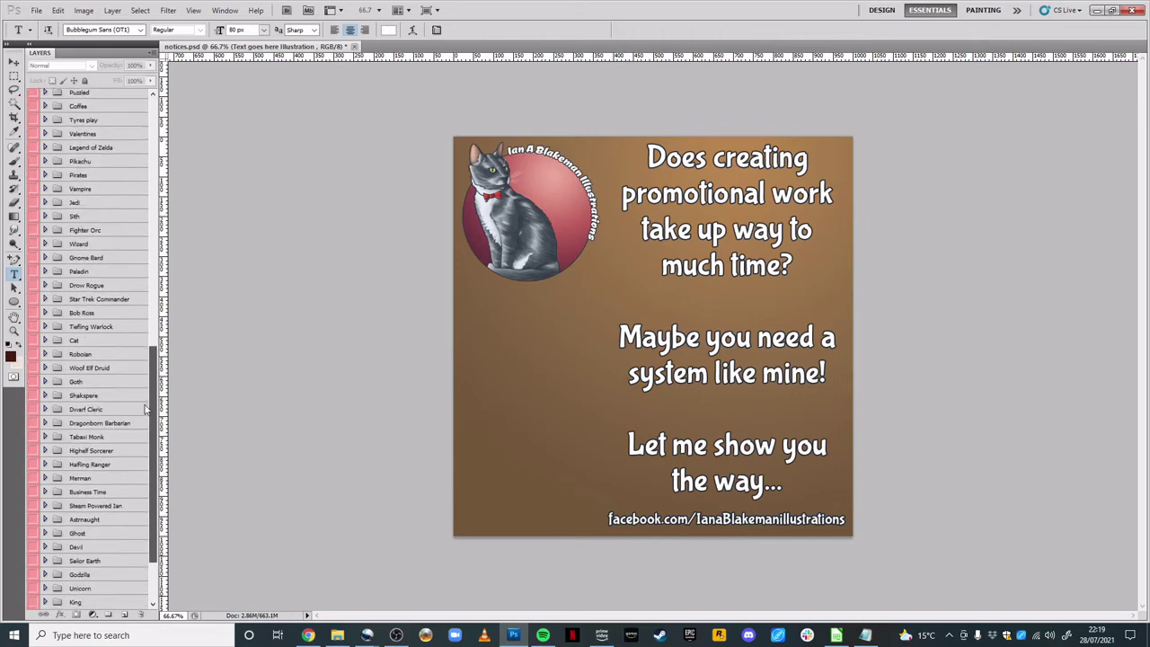
left_click(32, 310)
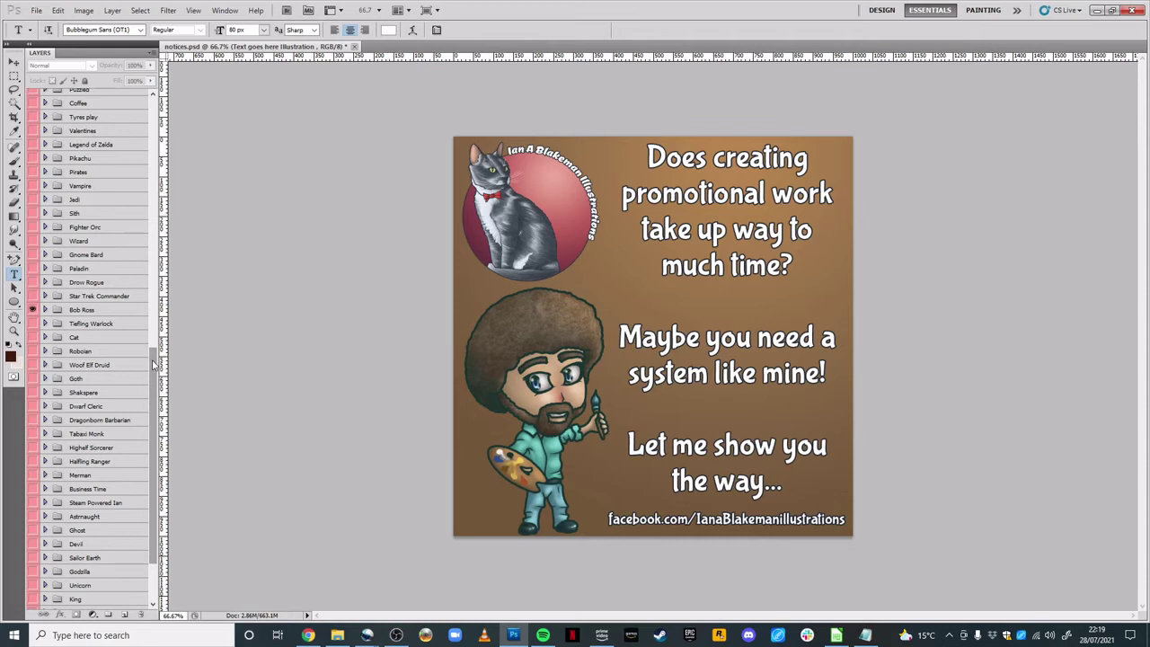
left_click(34, 310)
- Preview the Dwarf Cleric and Tiefling Warlock character groups one at a time, hiding each again
scroll(87, 499, "down", 3)
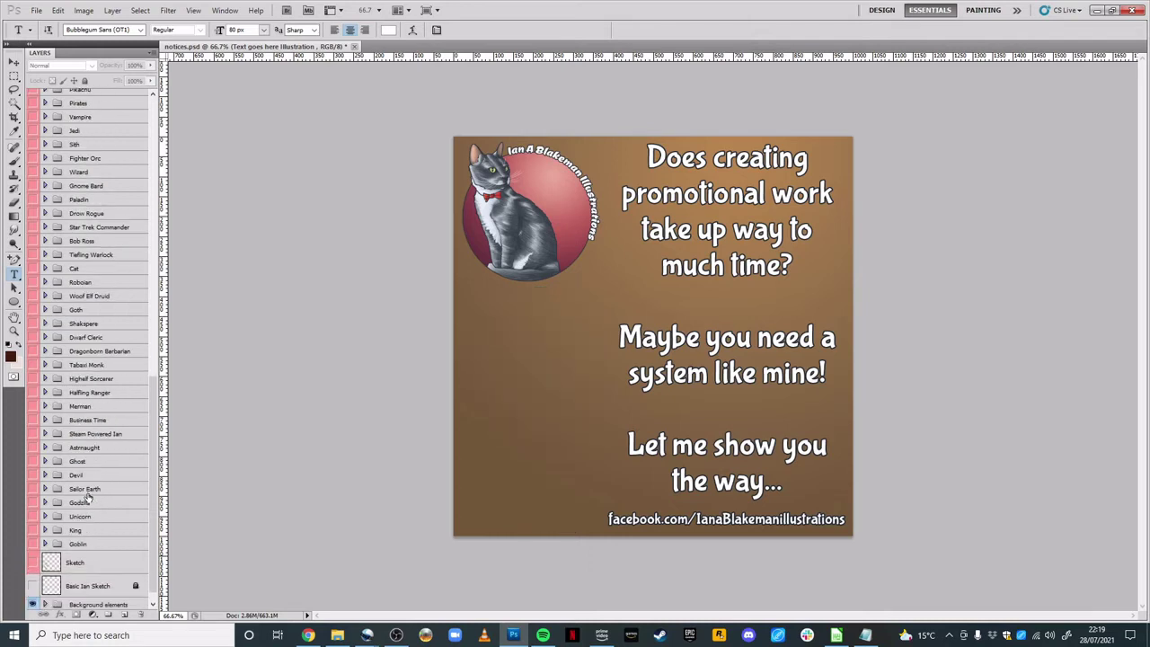
scroll(87, 499, "up", 1)
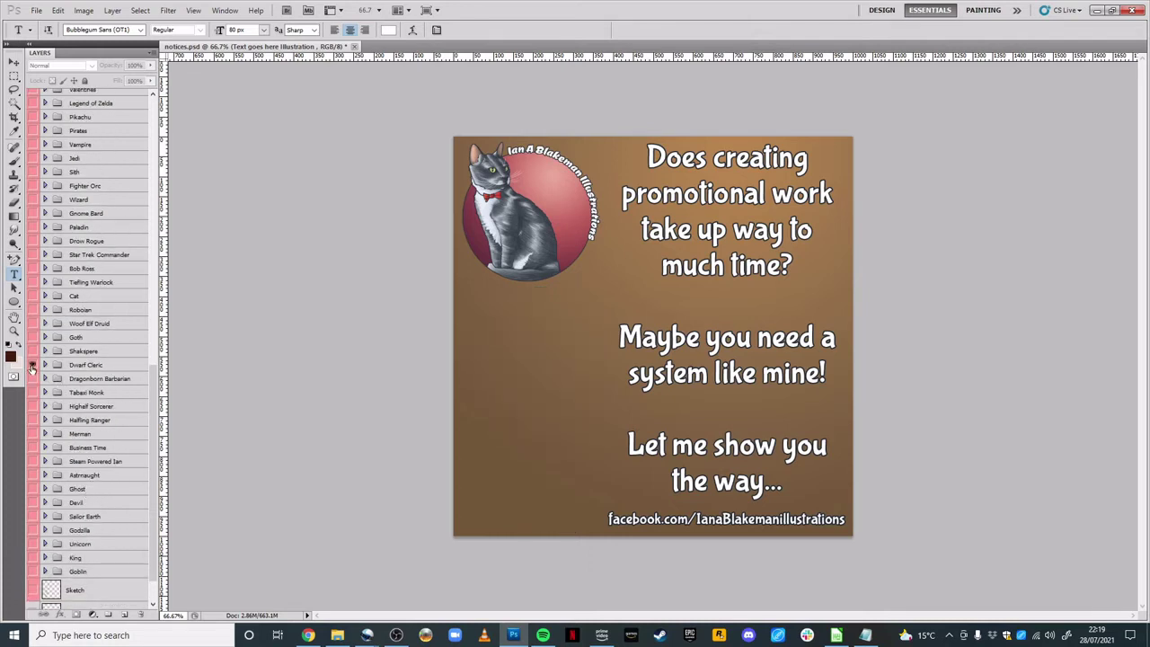
left_click(34, 365)
left_click(34, 364)
left_click(33, 282)
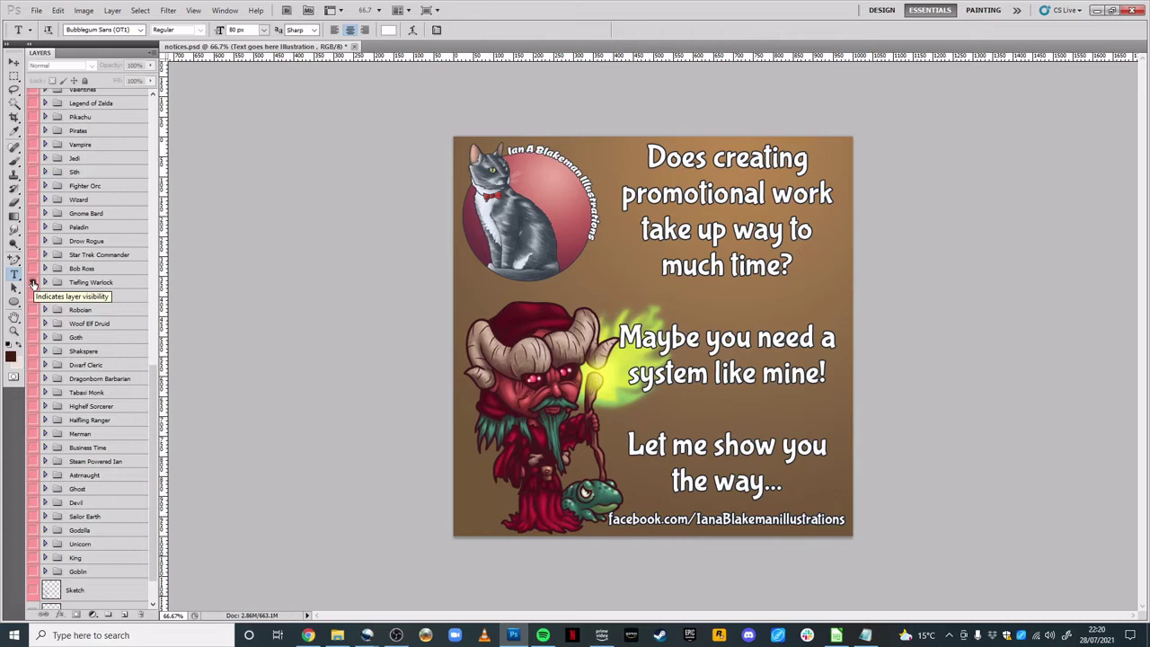
left_click(33, 282)
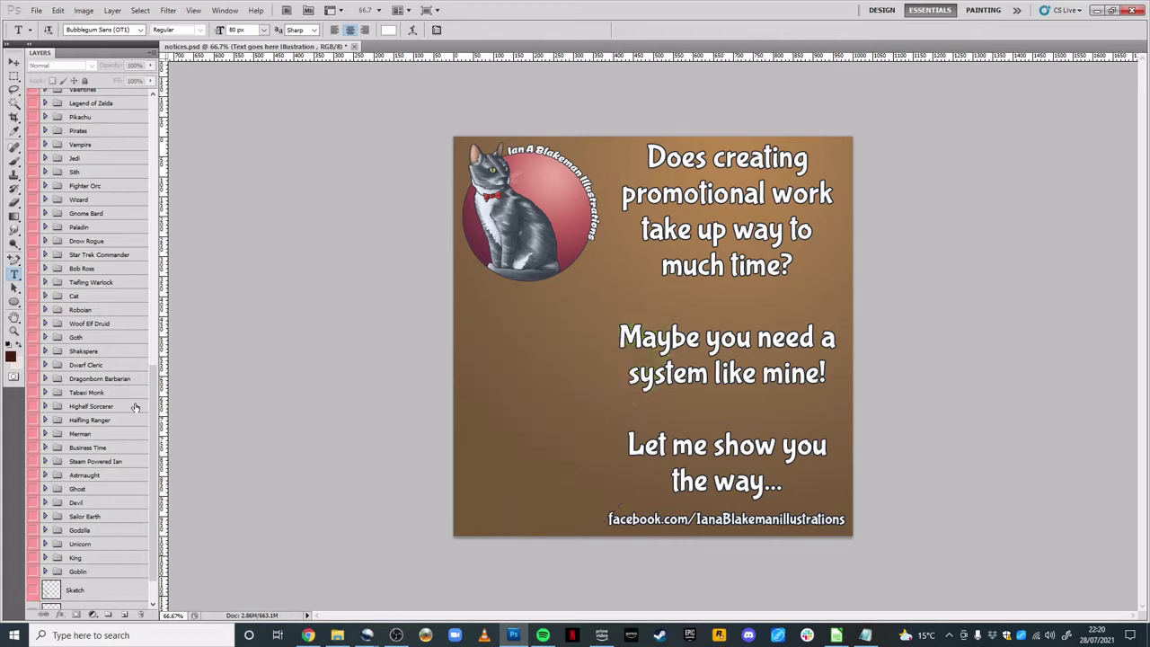
- Show the Legend of Zelda character group on the notice
scroll(152, 396, "down", 1)
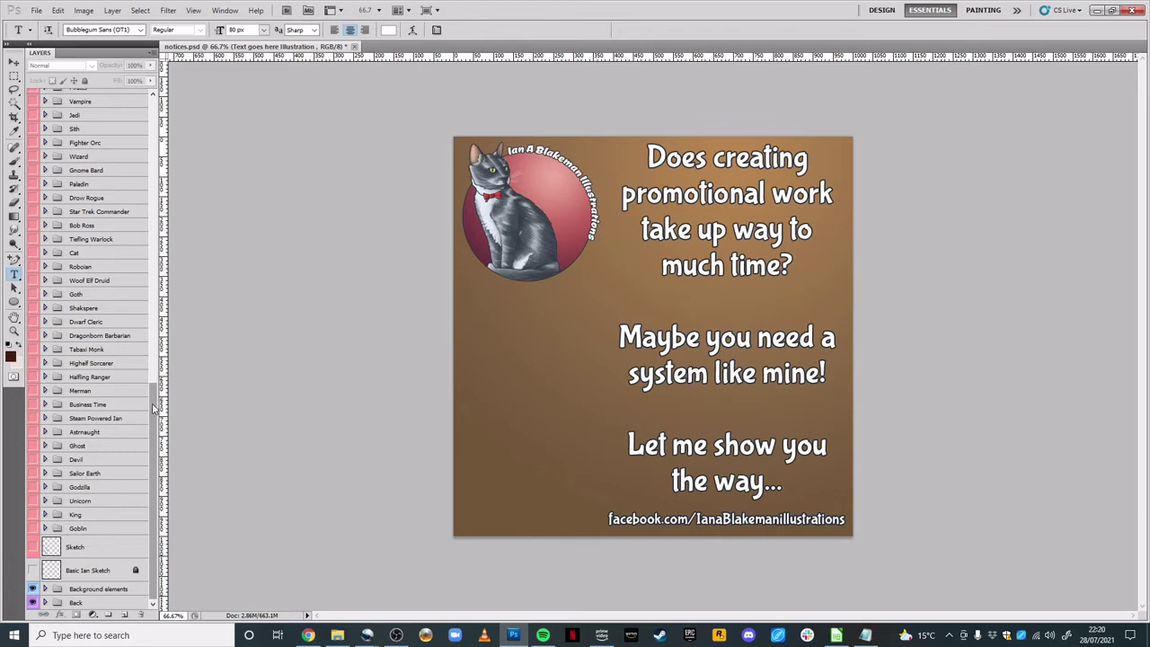
scroll(150, 410, "up", 2)
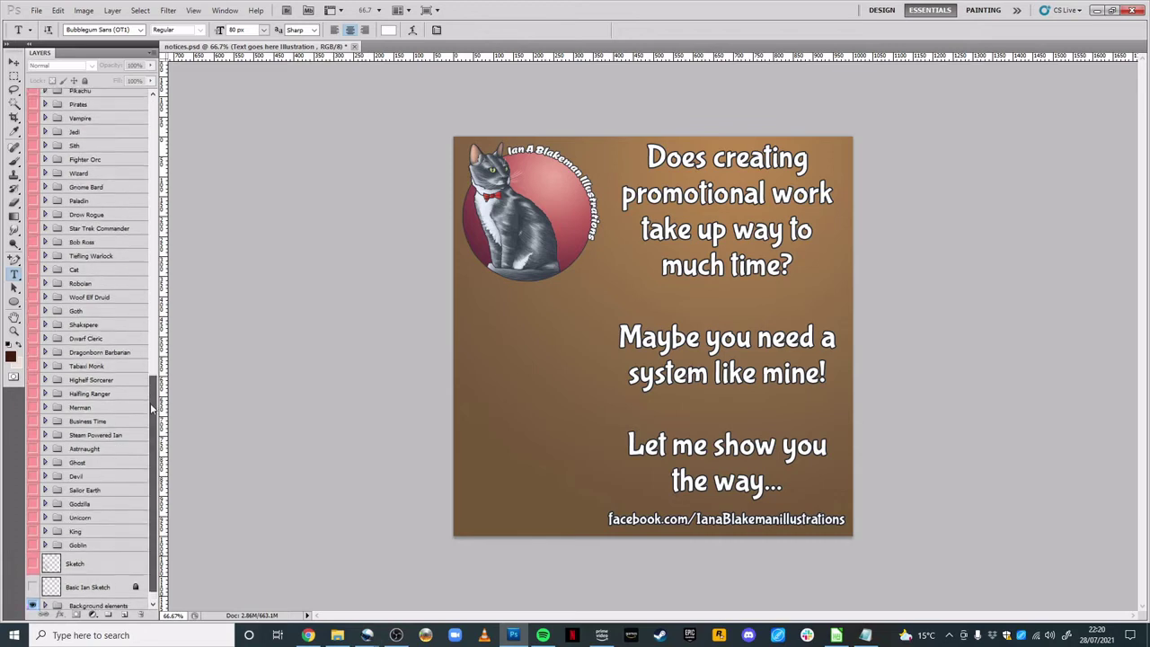
left_click_drag(154, 391, 163, 270)
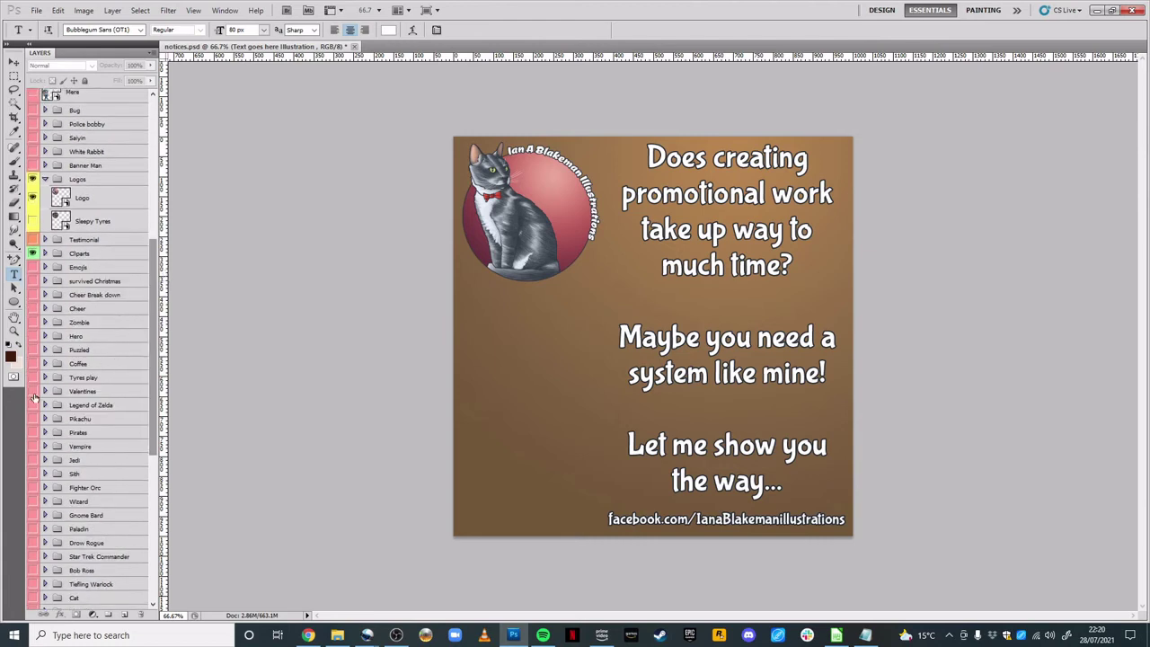
left_click(33, 404)
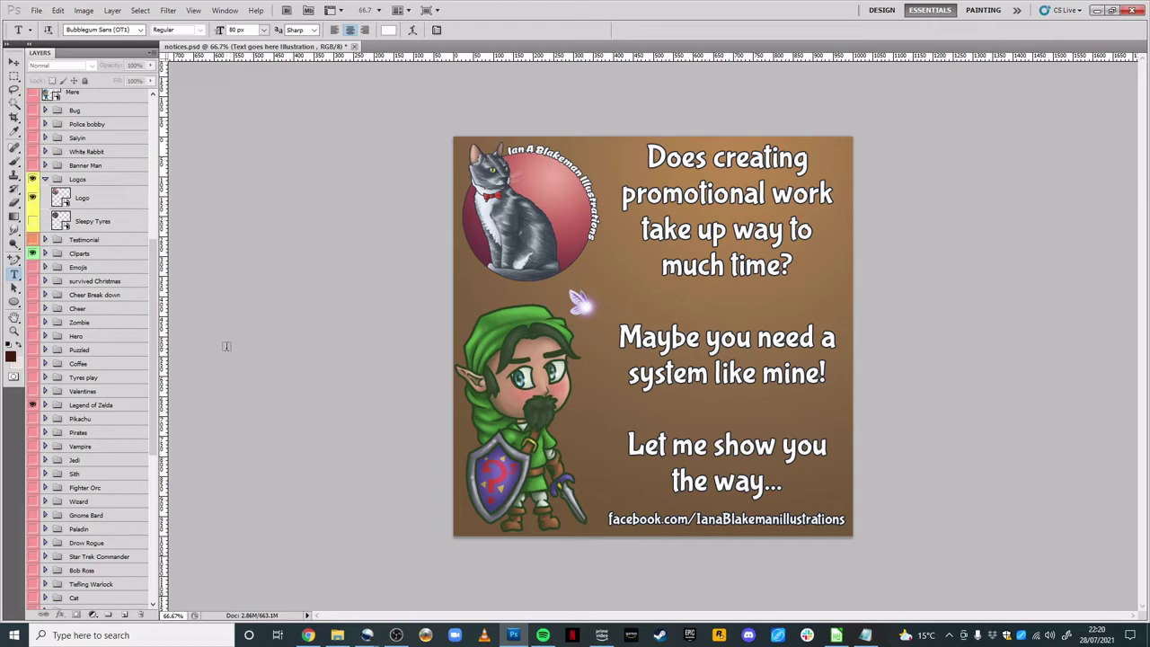
- Preview the Triforce layer in the Background elements group, hide it again and collapse the group
left_click_drag(153, 334, 149, 497)
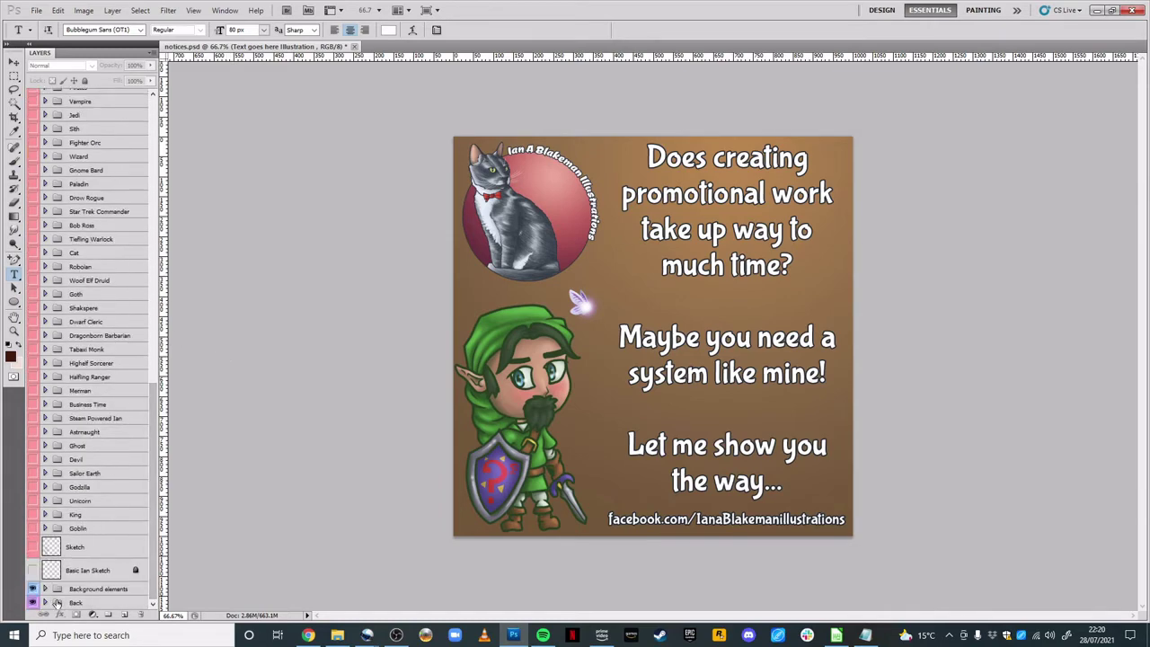
scroll(124, 490, "down", 3)
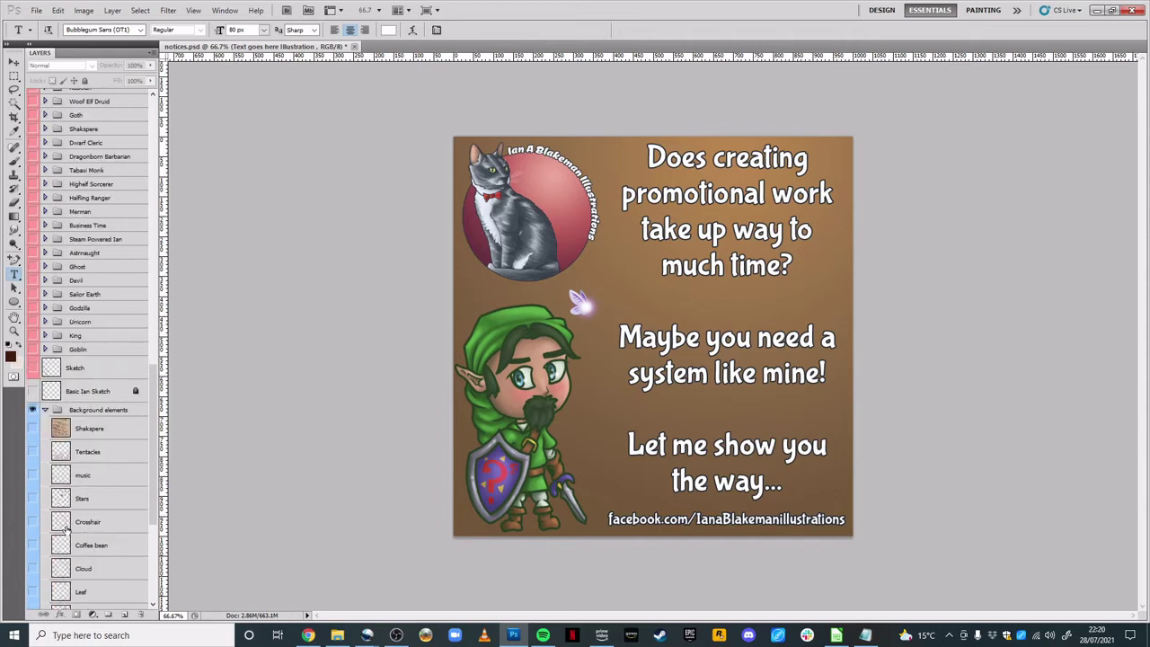
scroll(56, 554, "down", 3)
scroll(56, 554, "down", 2)
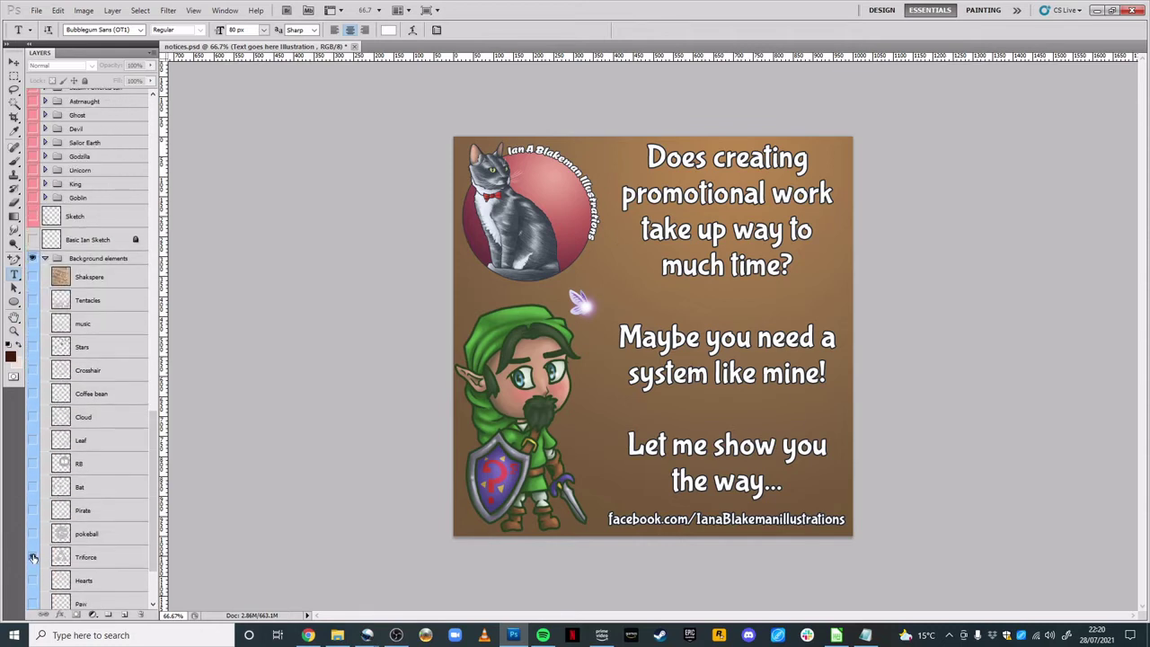
left_click(32, 557)
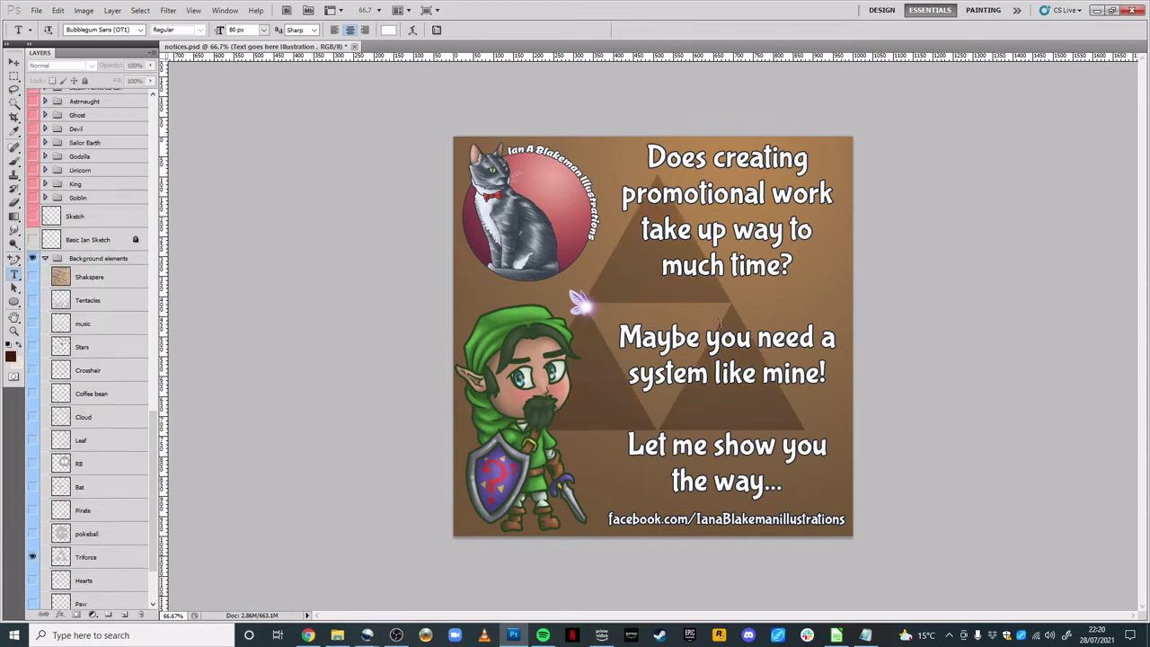
left_click(33, 557)
left_click(45, 258)
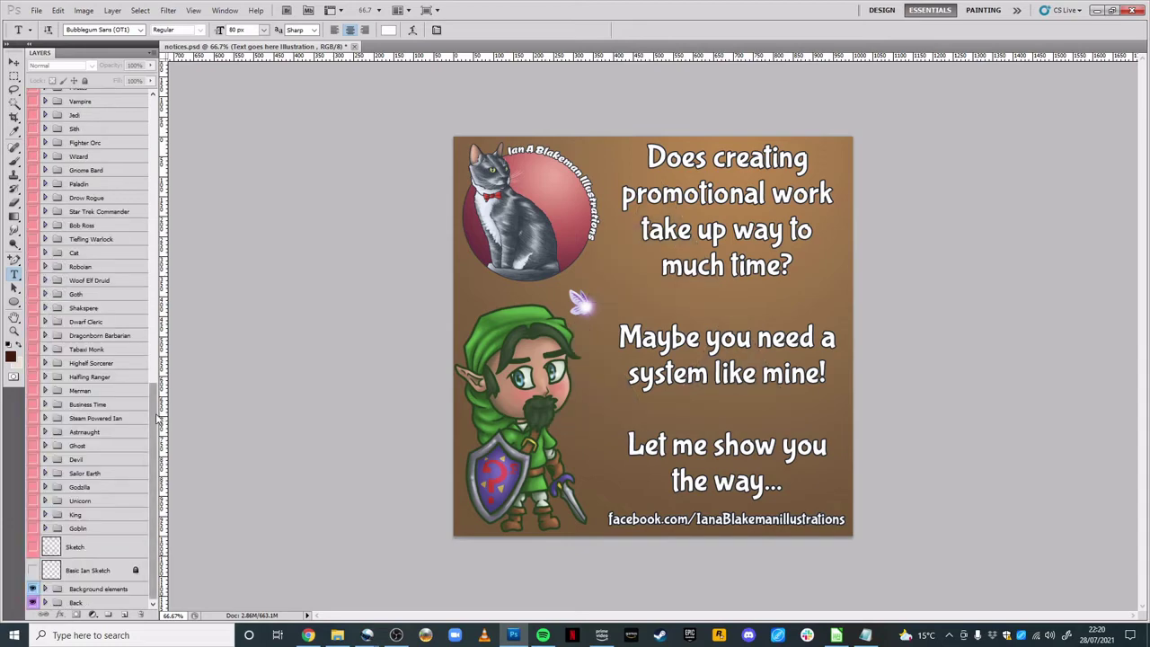
- Hide the Legend of Zelda group and preview the Zombie and Coffee character groups one at a time
left_click_drag(154, 418, 153, 306)
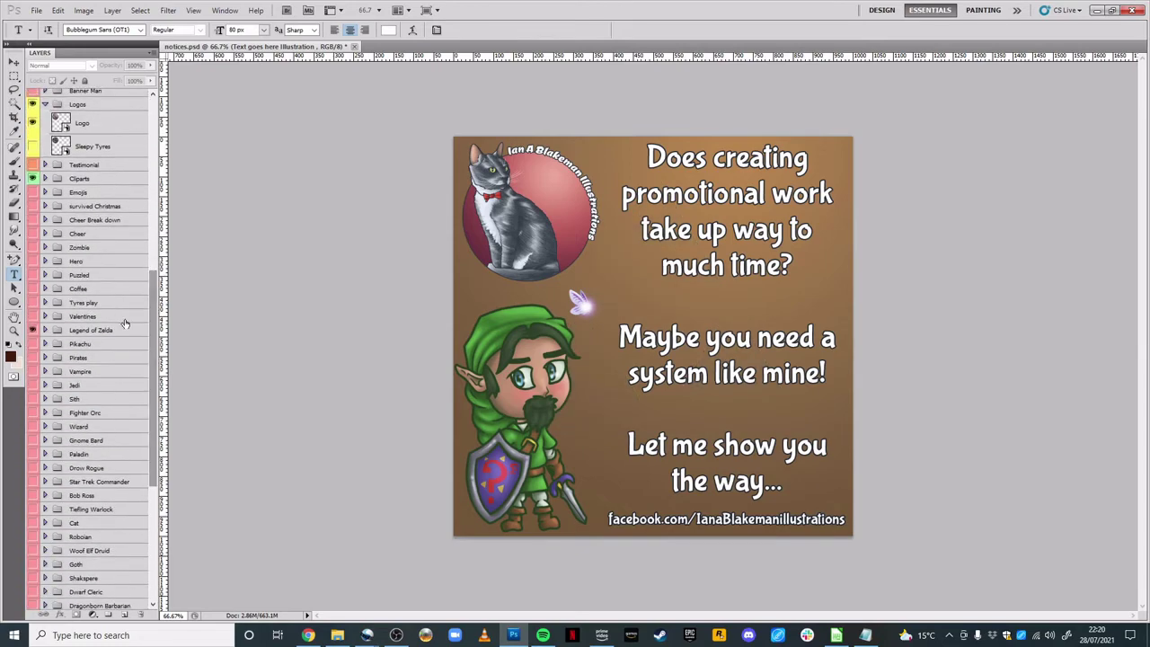
left_click(33, 330)
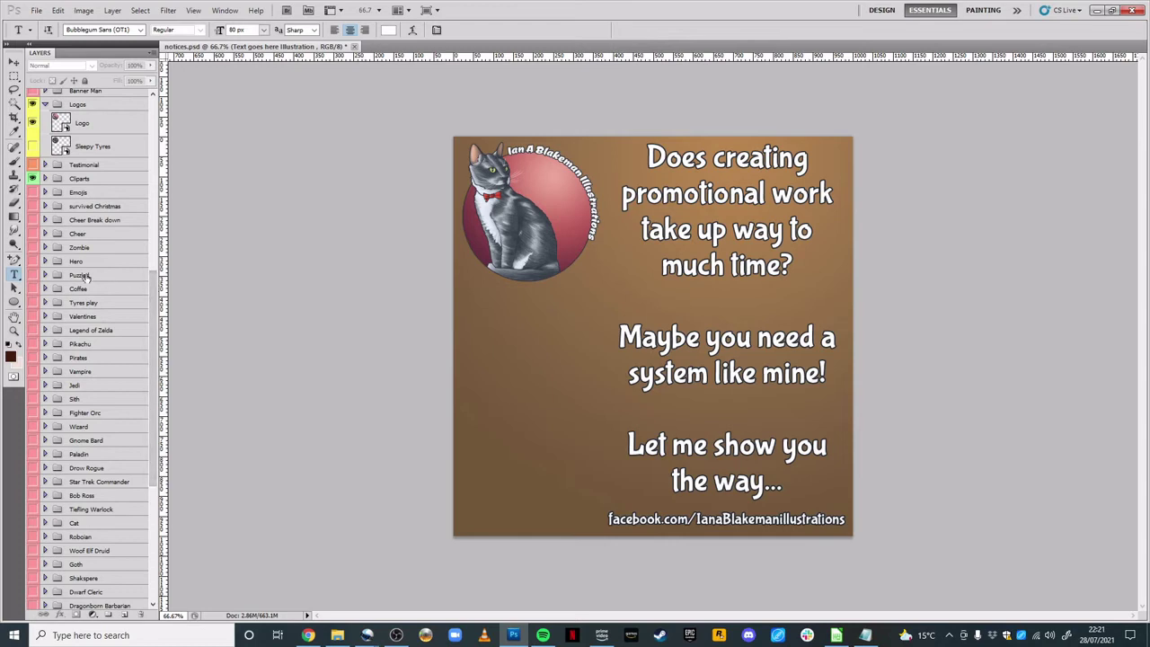
left_click(32, 248)
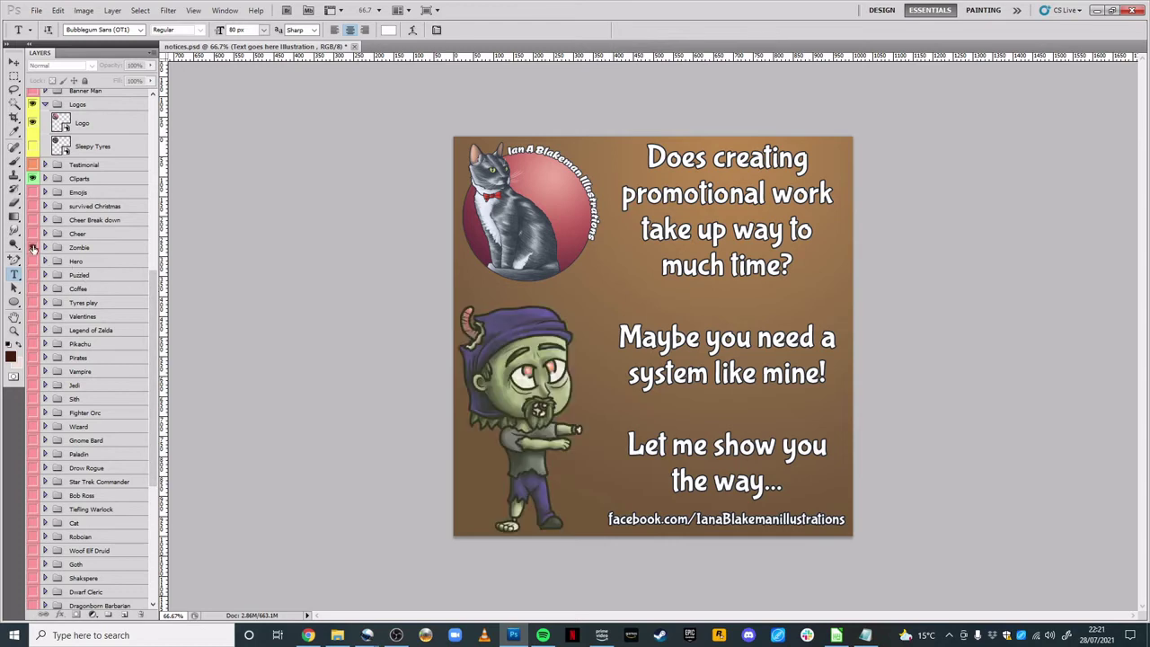
left_click(33, 248)
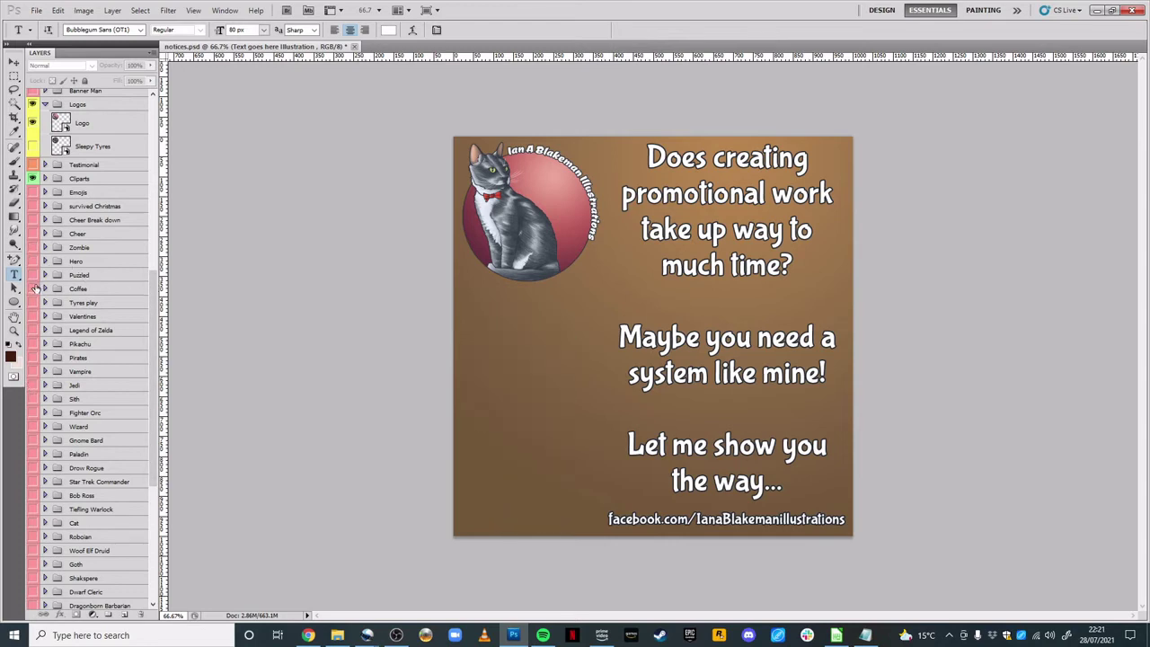
left_click(32, 289)
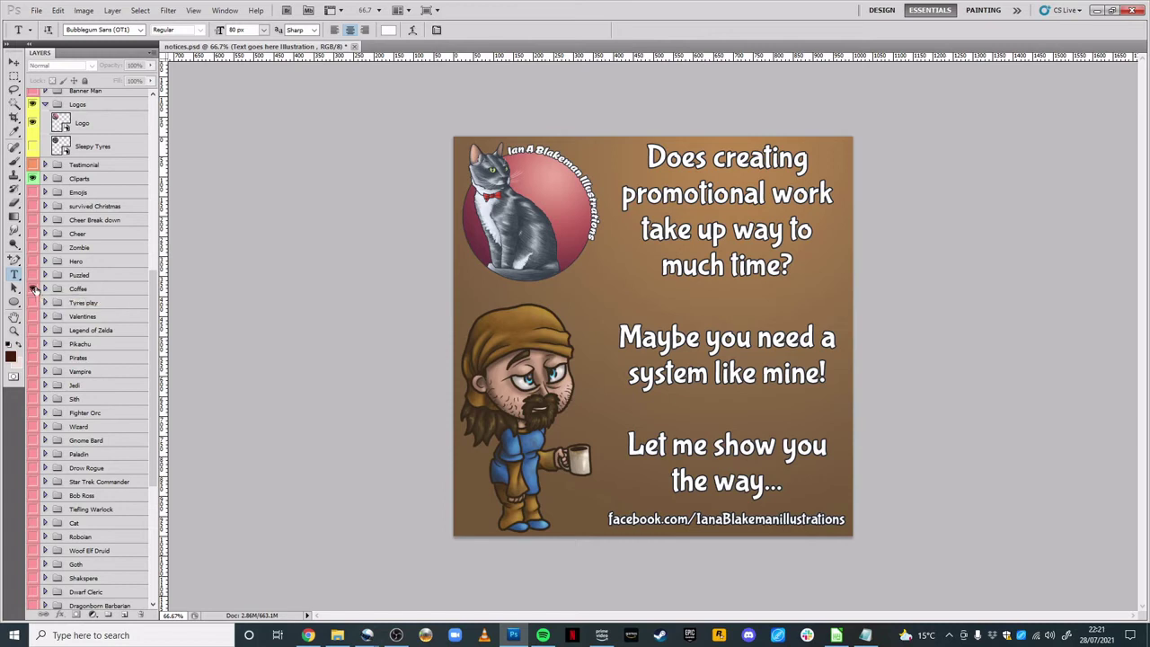
left_click(32, 289)
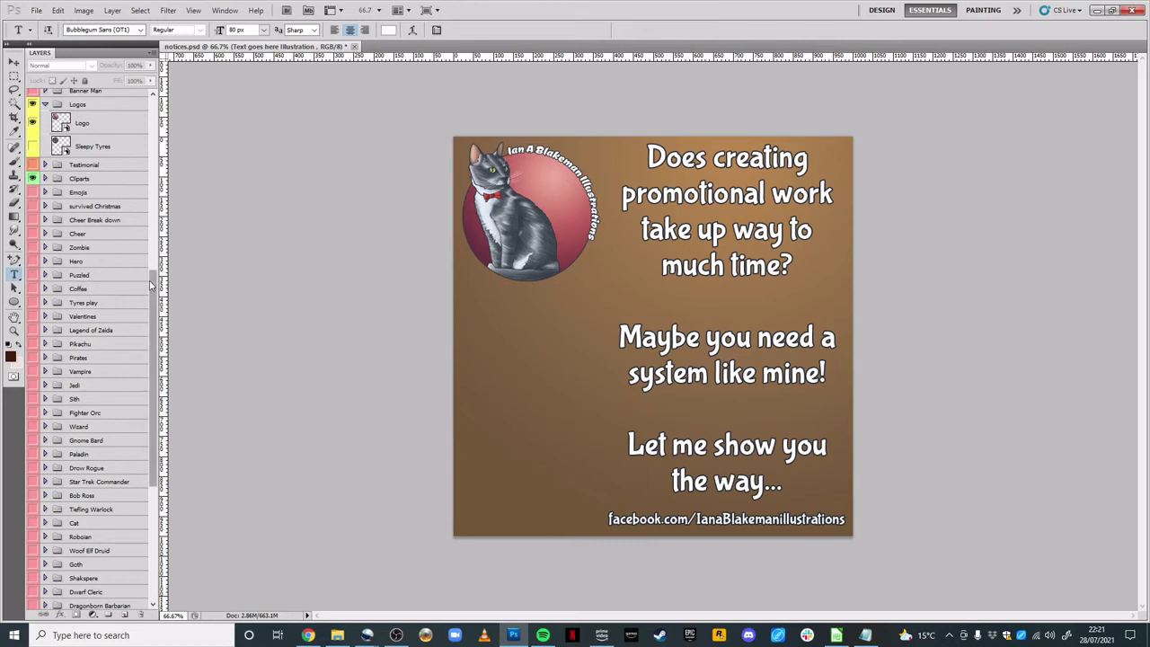
- Hide the "Does creating promotional work" text layer in the Text group
left_click_drag(151, 289, 153, 155)
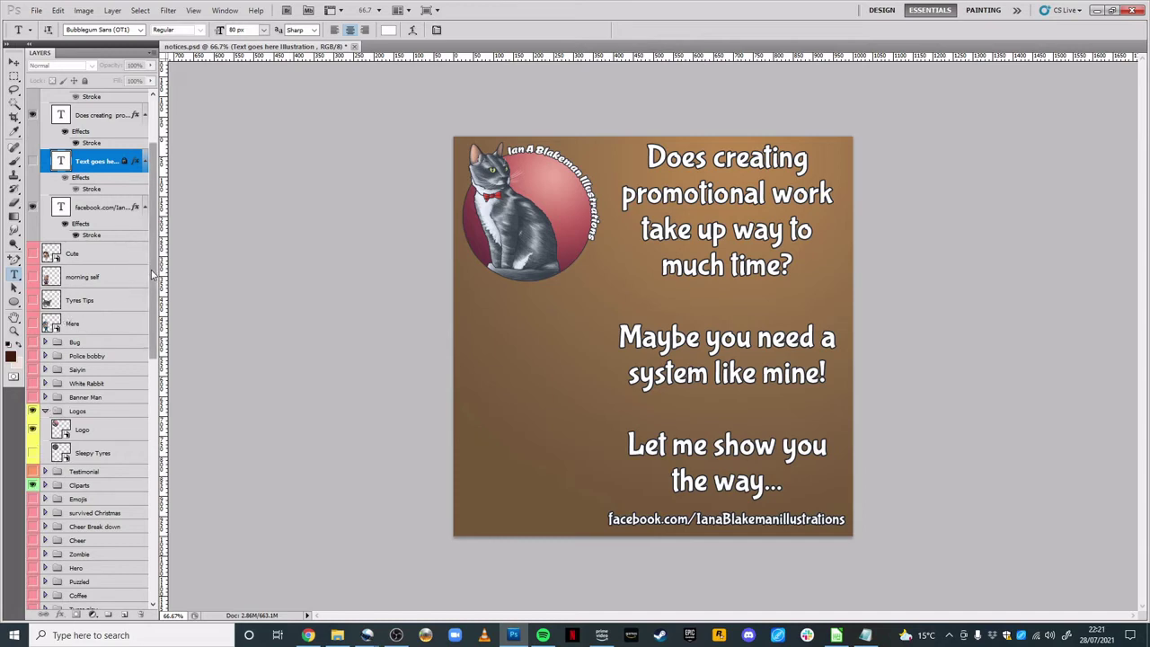
scroll(145, 252, "up", 2)
left_click(33, 156)
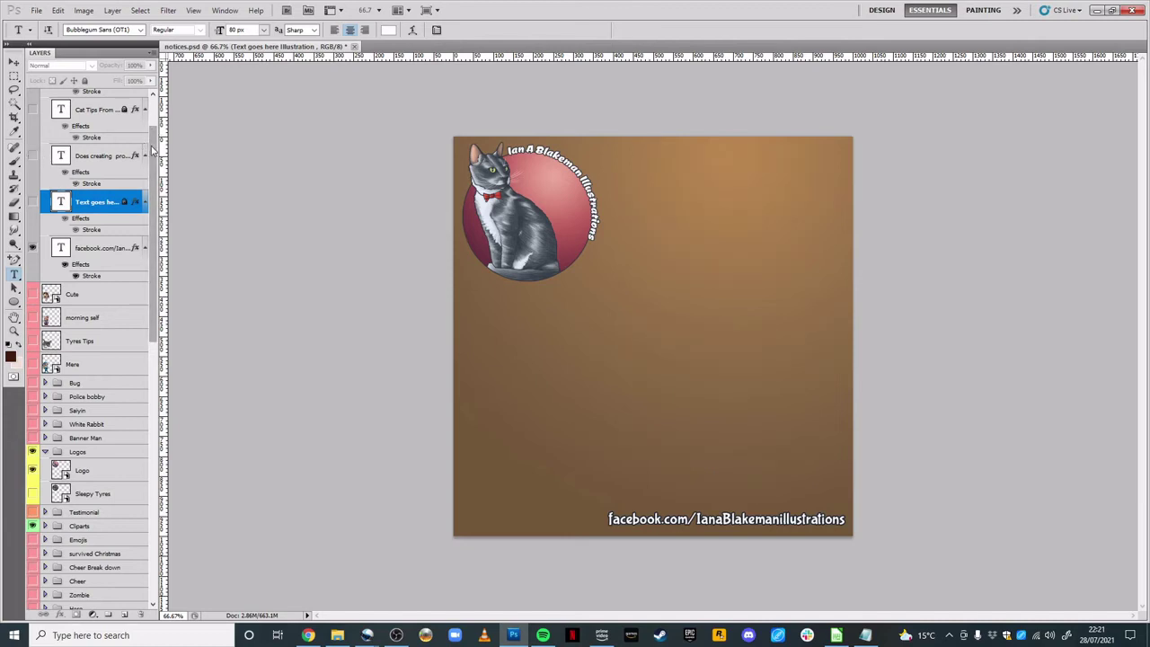
- Expand the Cliparts group and preview its redbubble and Beam content layers one at a time
scroll(90, 278, "down", 10)
left_click(45, 313)
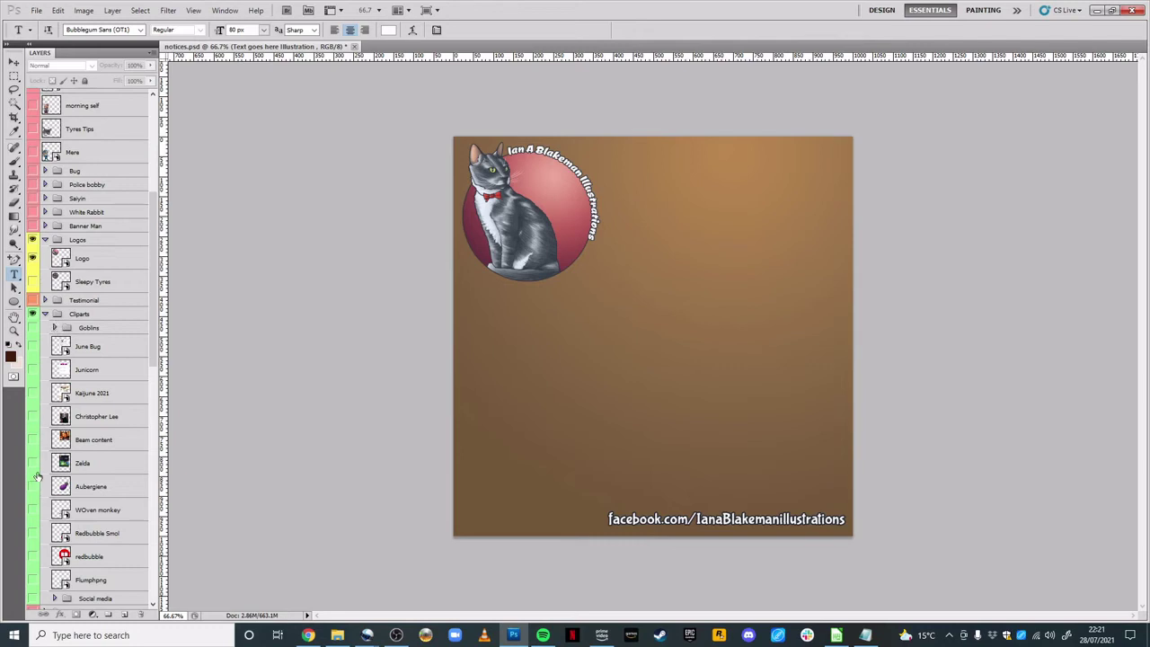
left_click(32, 558)
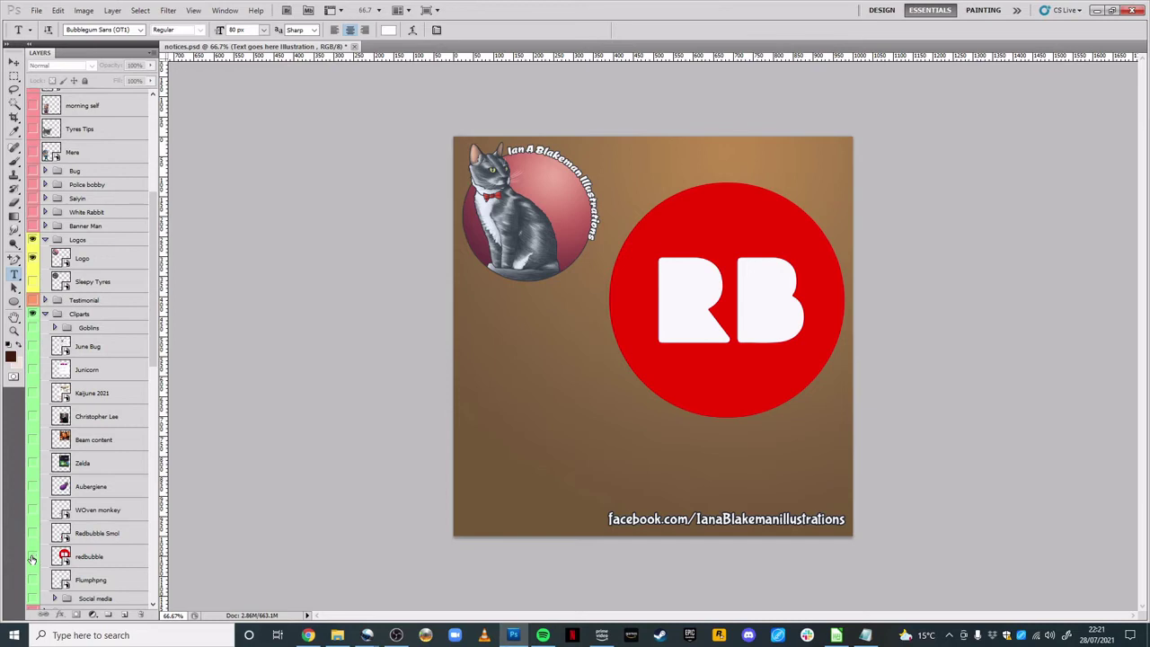
left_click(32, 558)
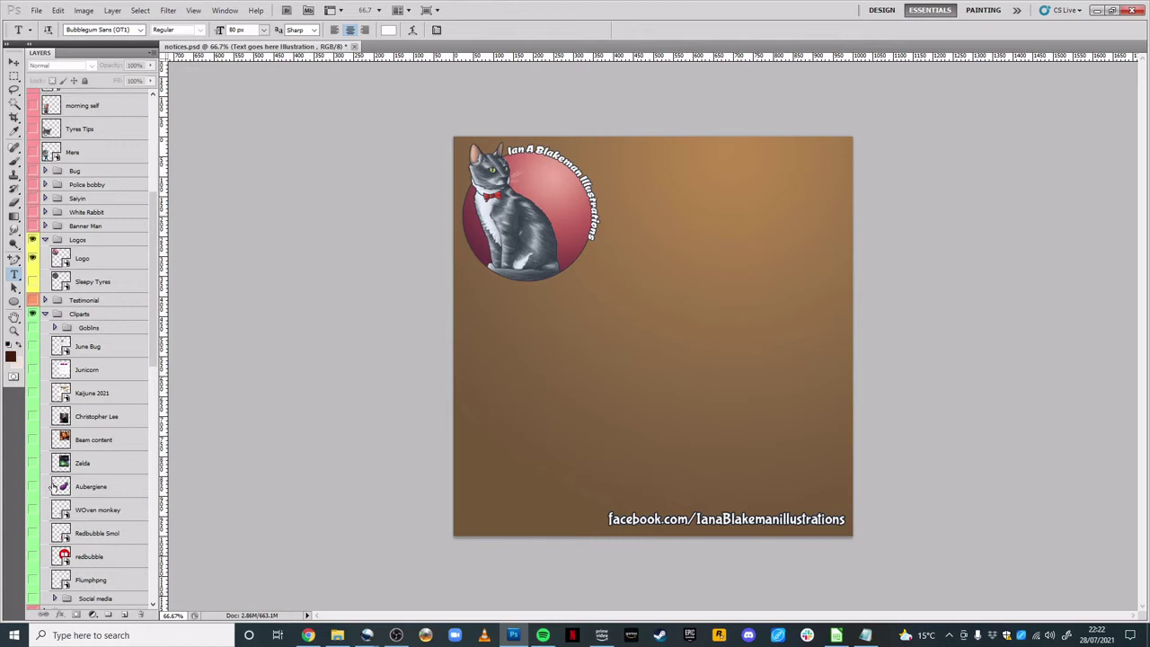
left_click(33, 440)
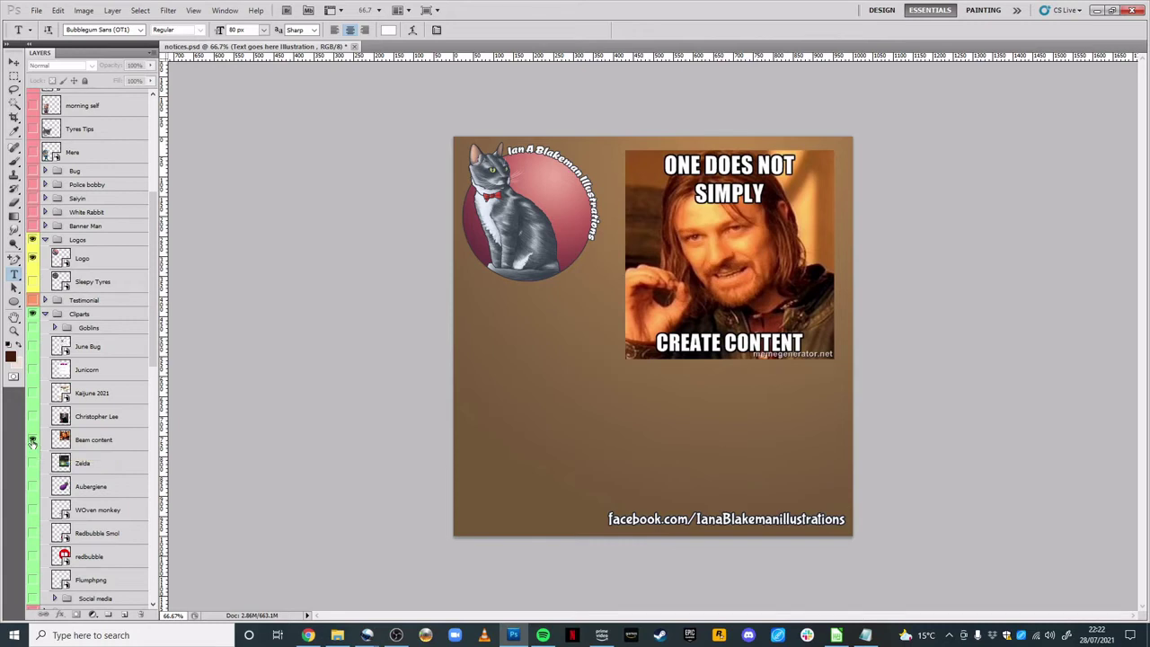
left_click(32, 441)
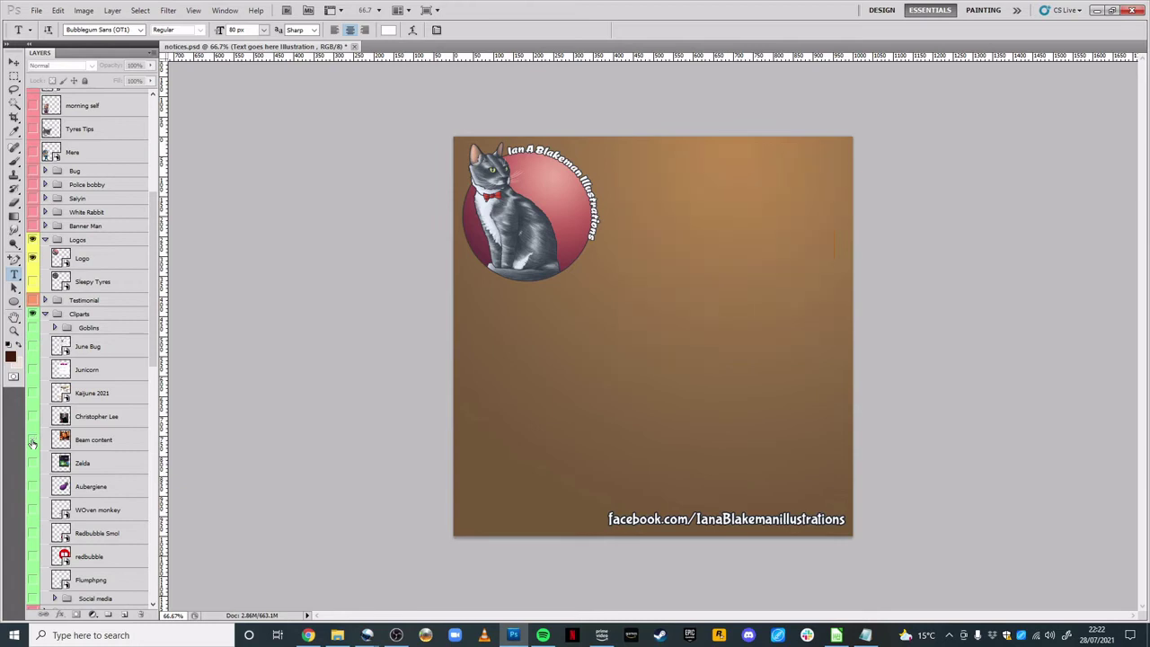
- Preview the Christopher Lee and aubergine clipart layers one at a time, and collapse the Cliparts group
left_click(33, 418)
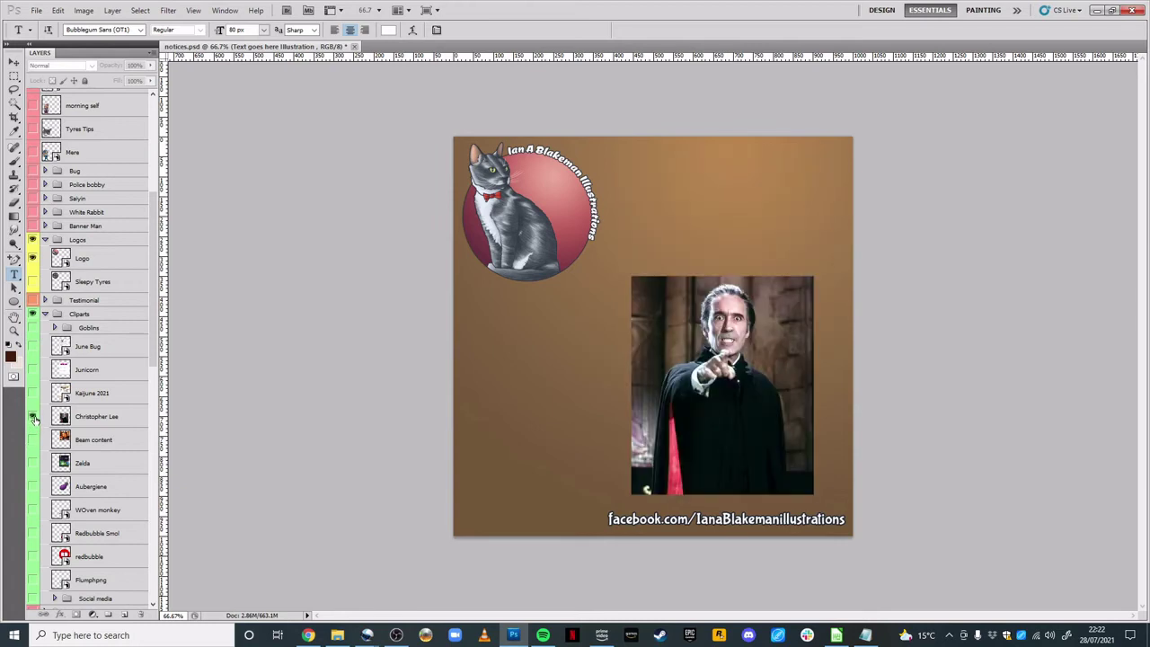
left_click(33, 418)
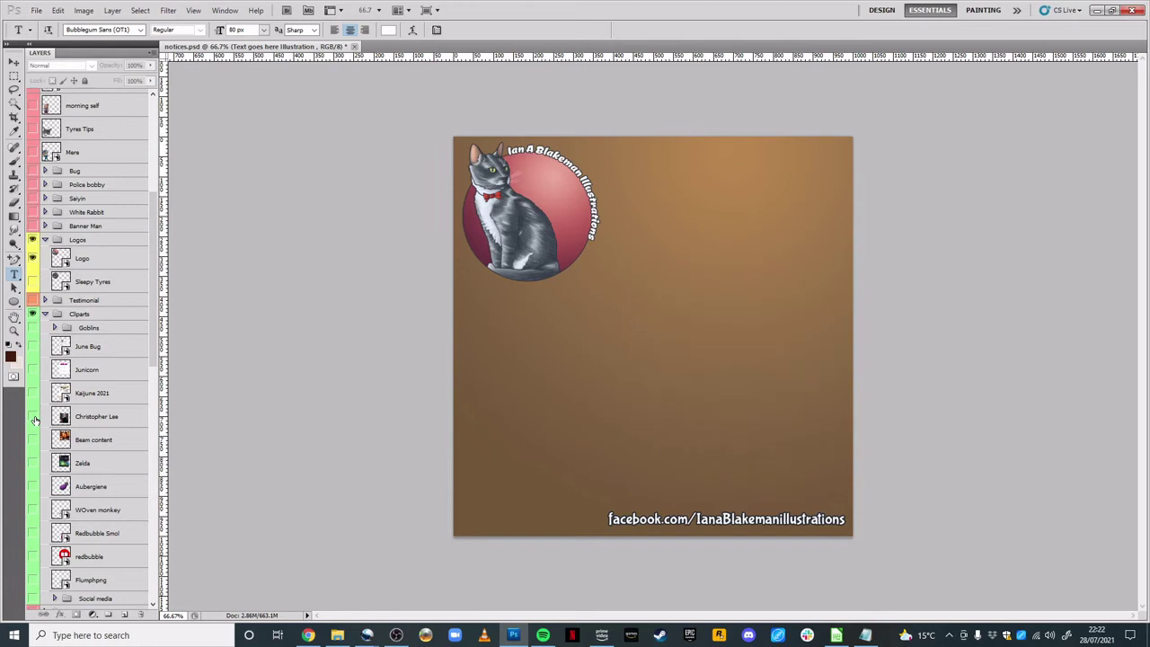
left_click(33, 486)
left_click(32, 487)
left_click(44, 314)
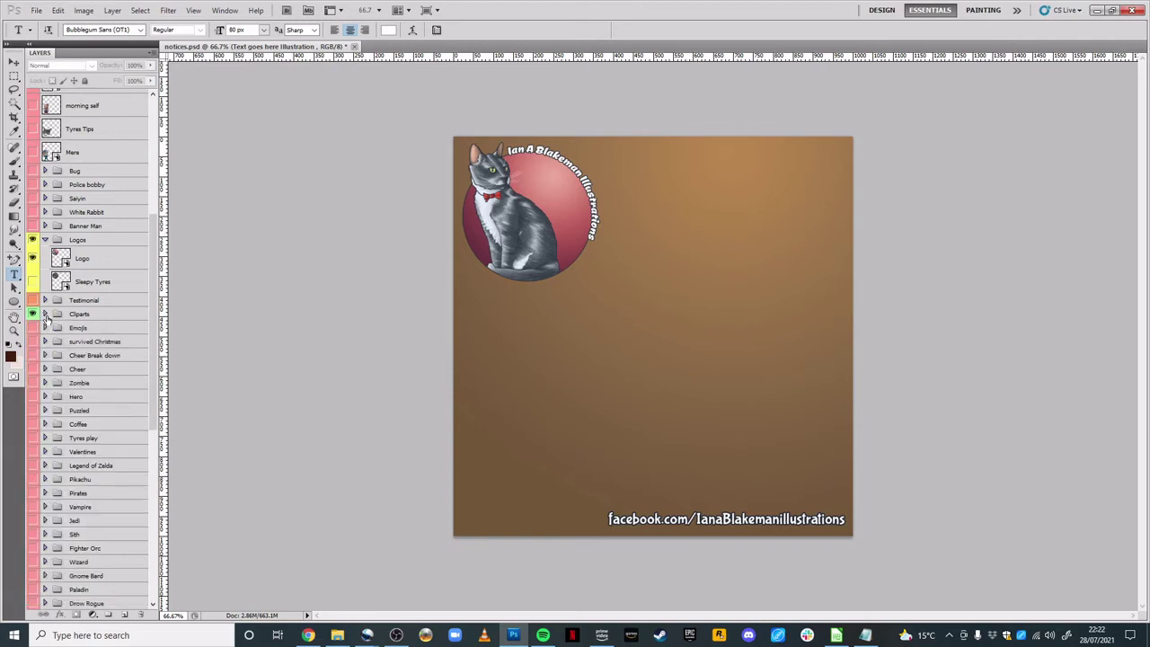
- Show the "Does creating promotional work" text layer in the Text group
scroll(151, 212, "up", 10)
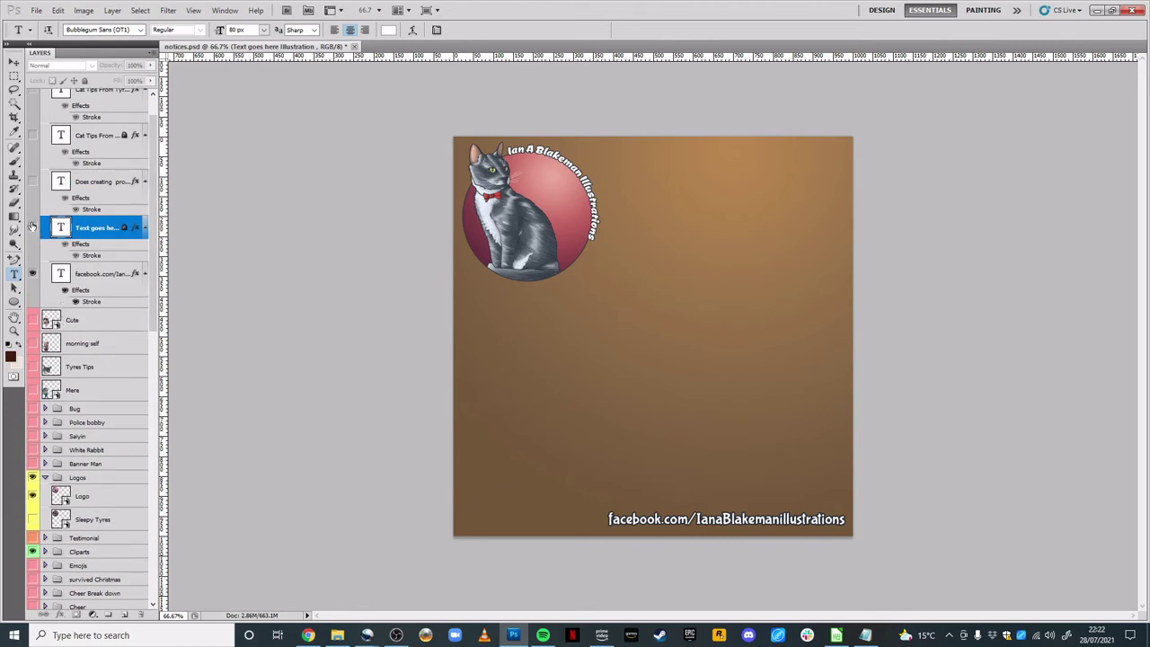
left_click(31, 182)
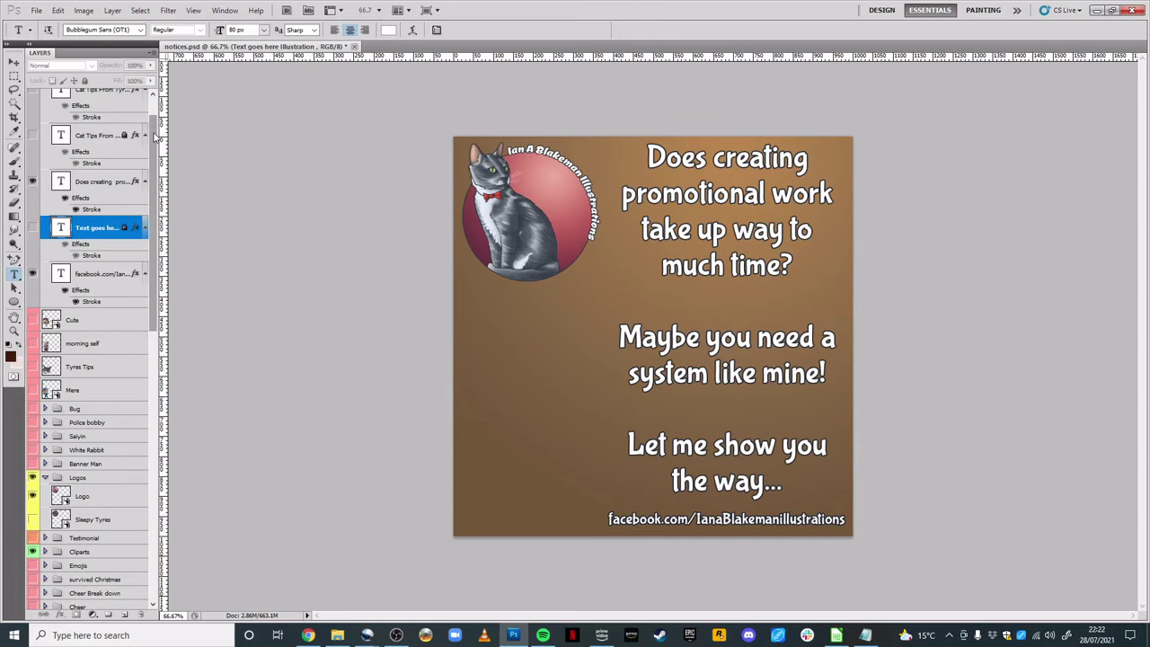
- Preview the Cheer character group, hide it again, and show the Puzzled character group instead
left_click_drag(155, 135, 152, 153)
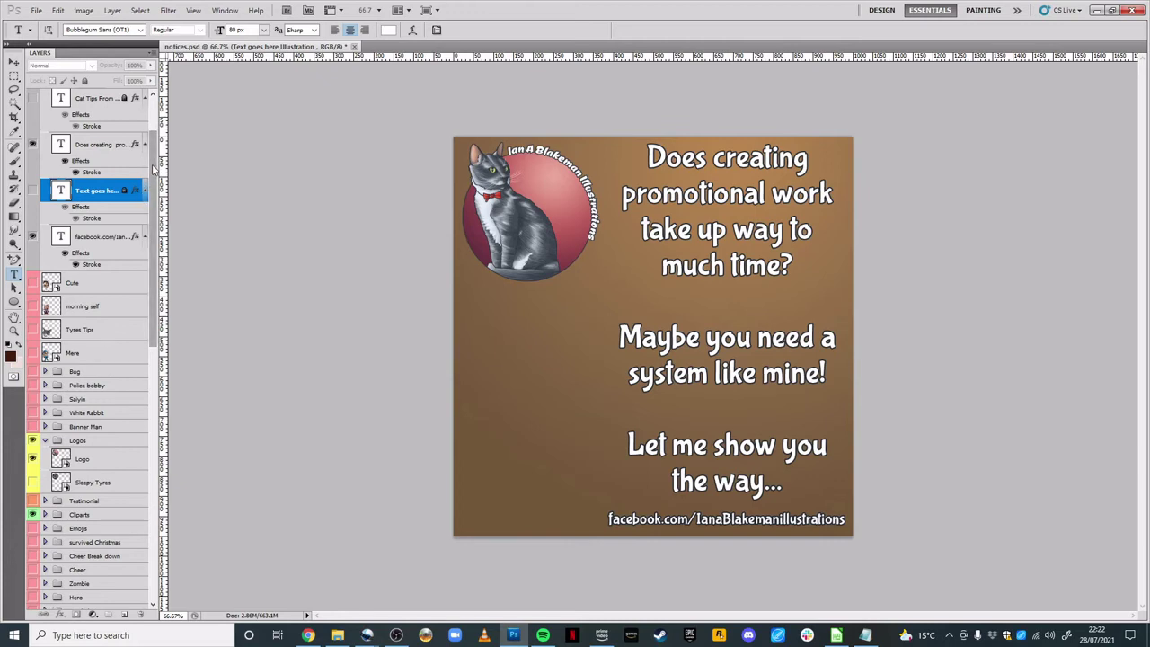
scroll(138, 303, "down", 6)
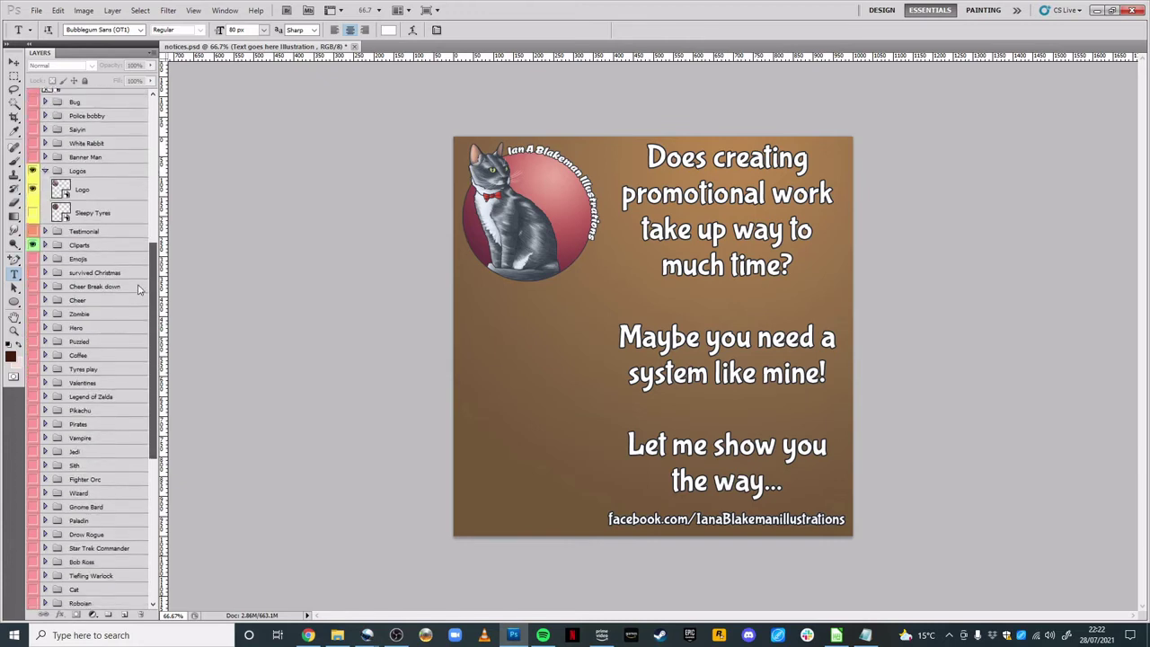
scroll(137, 303, "up", 1)
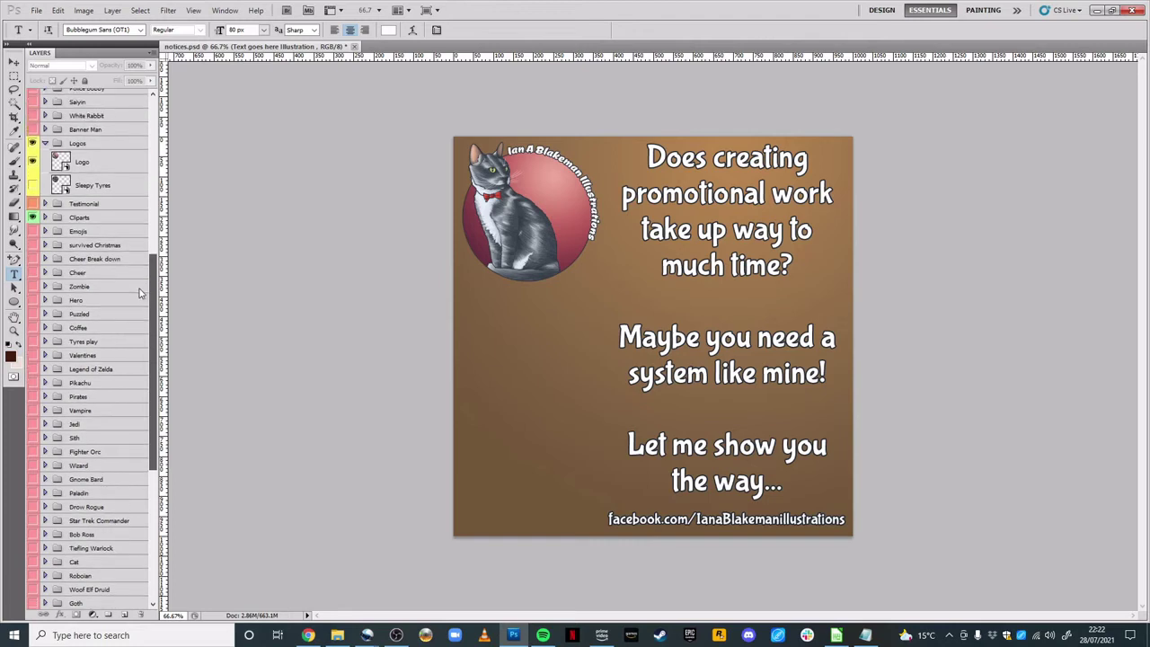
left_click(32, 275)
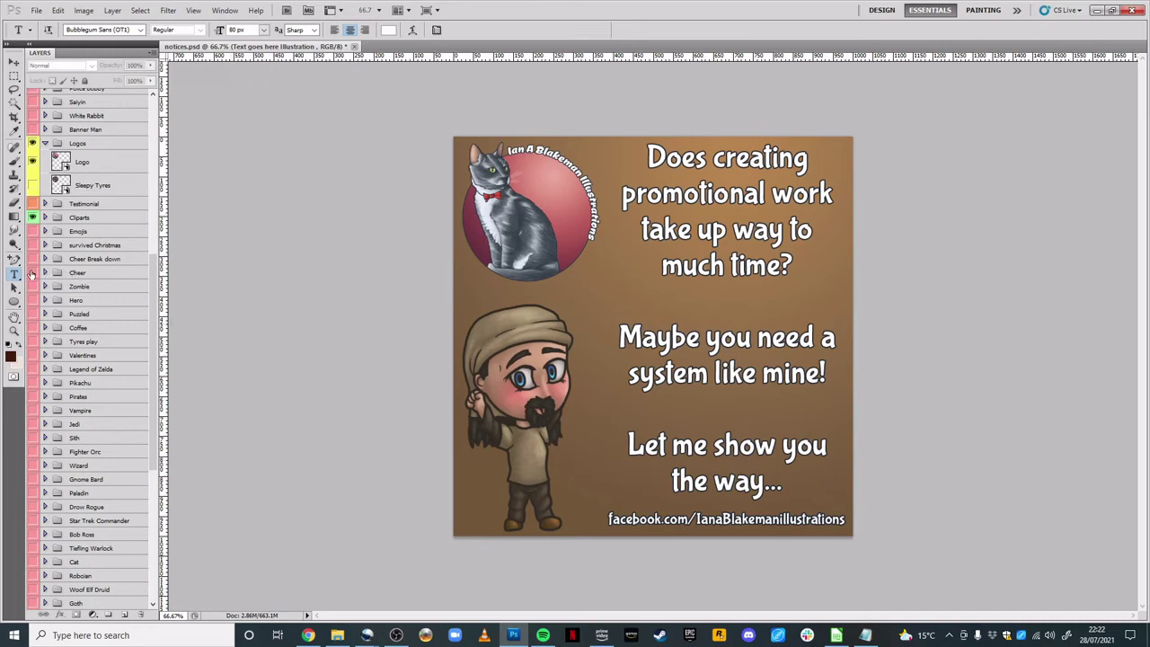
left_click(33, 272)
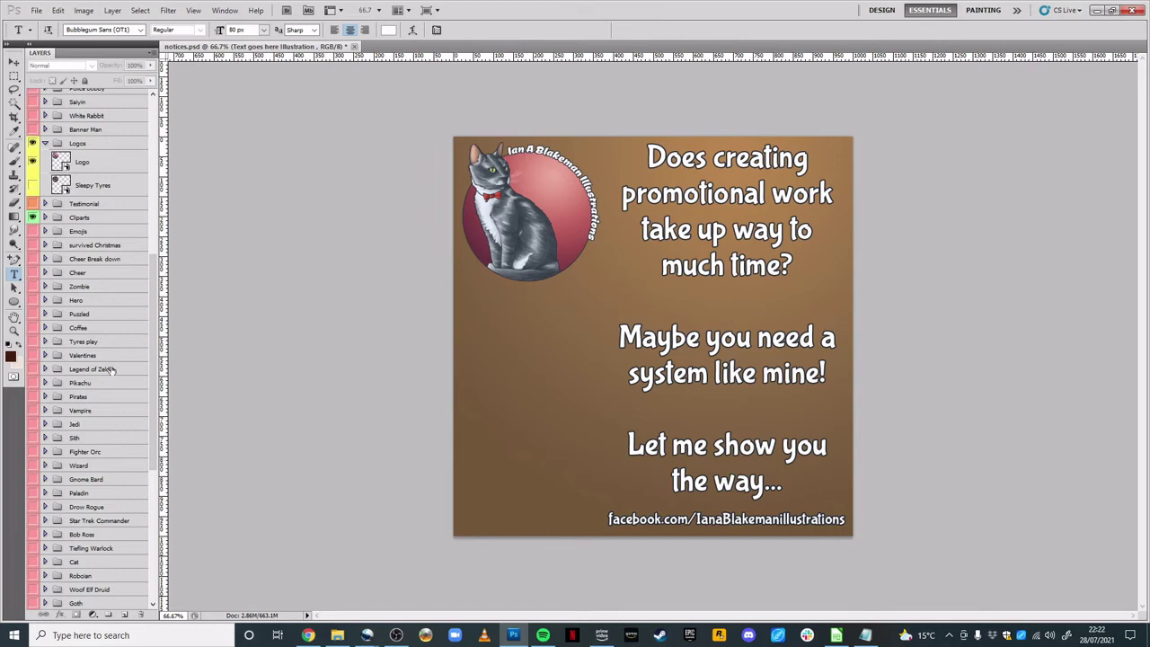
left_click(33, 313)
- Hide the Coffee background in the Back group, try the Plum one, and show the Lavander background instead
left_click_drag(152, 309, 153, 438)
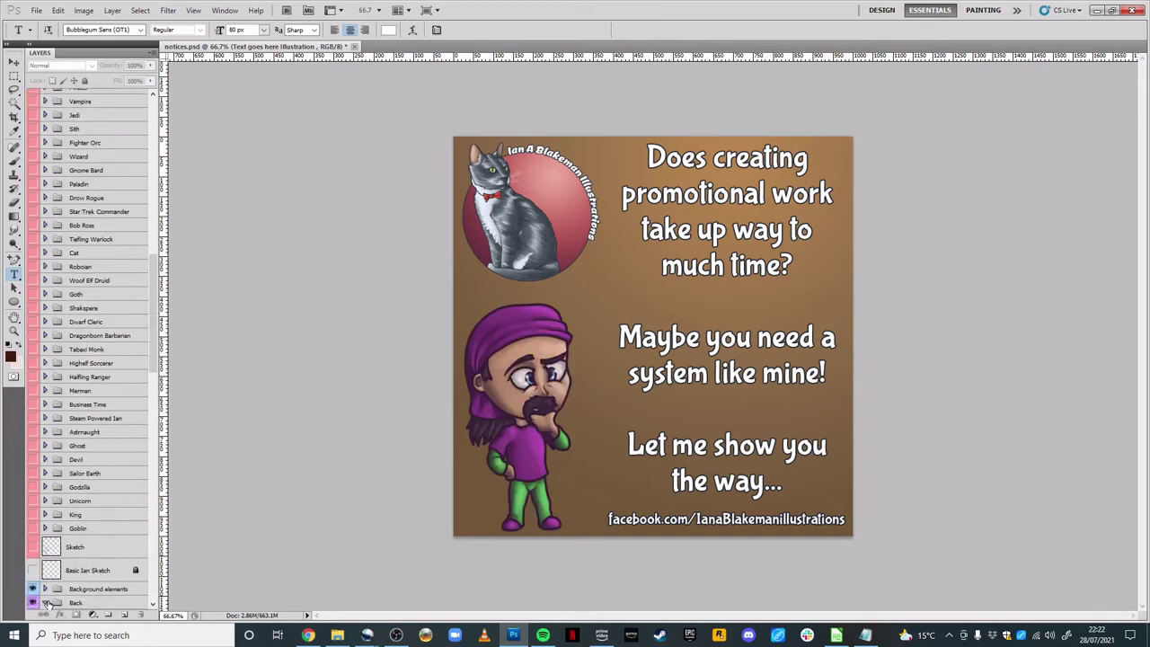
left_click(45, 602)
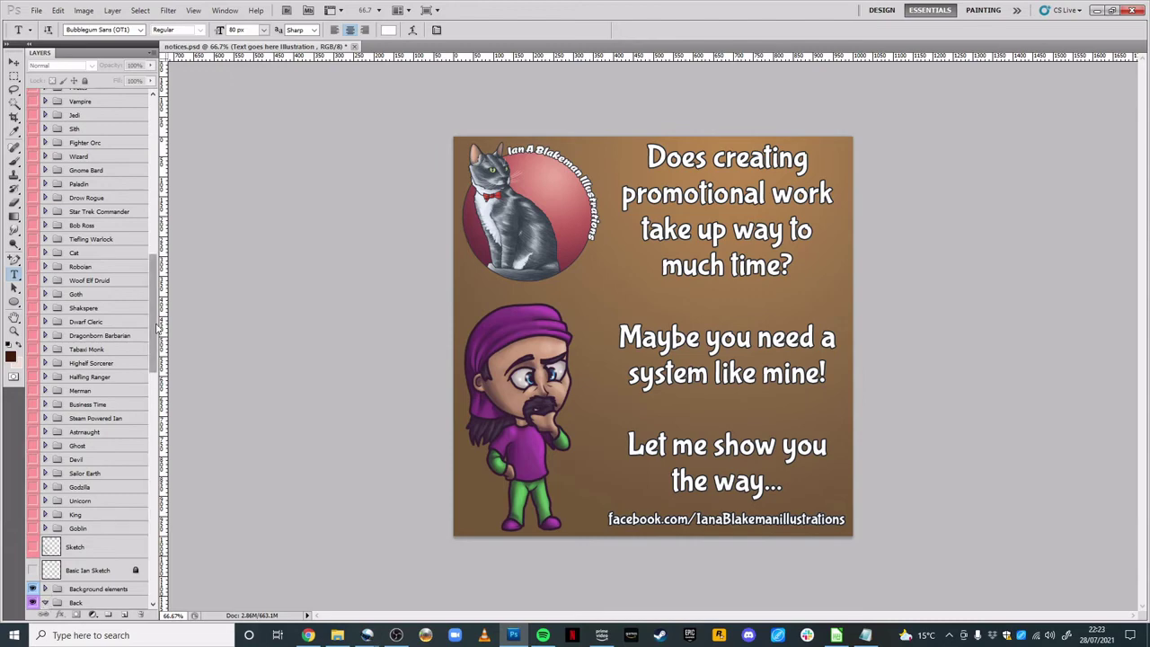
left_click_drag(153, 330, 152, 543)
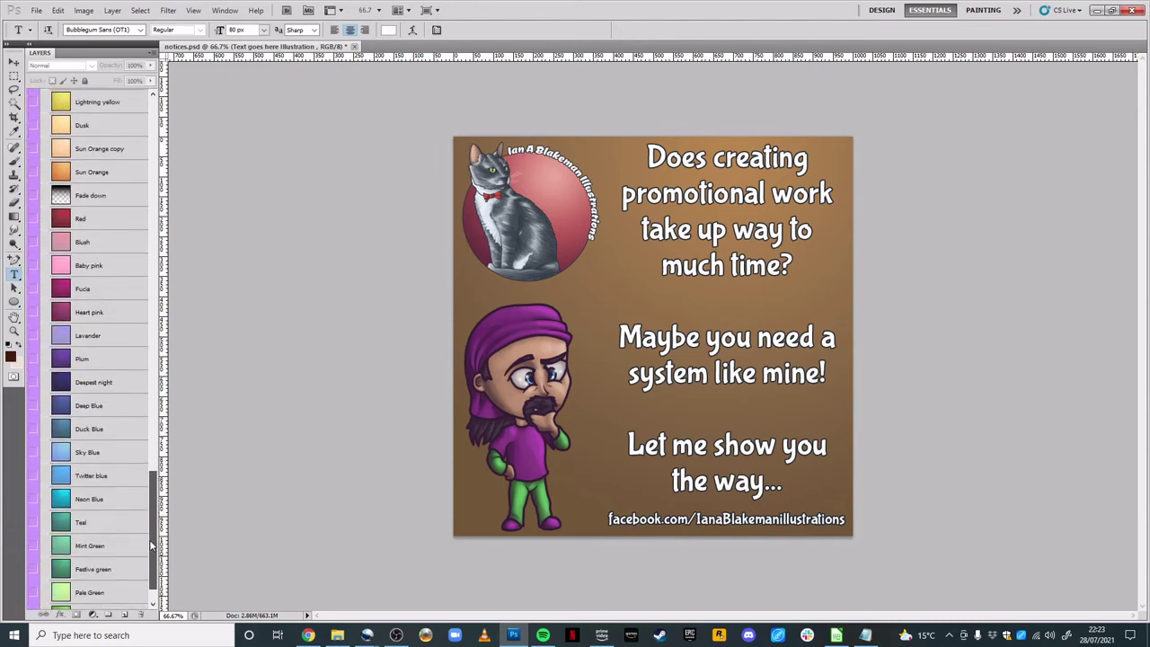
left_click(33, 359)
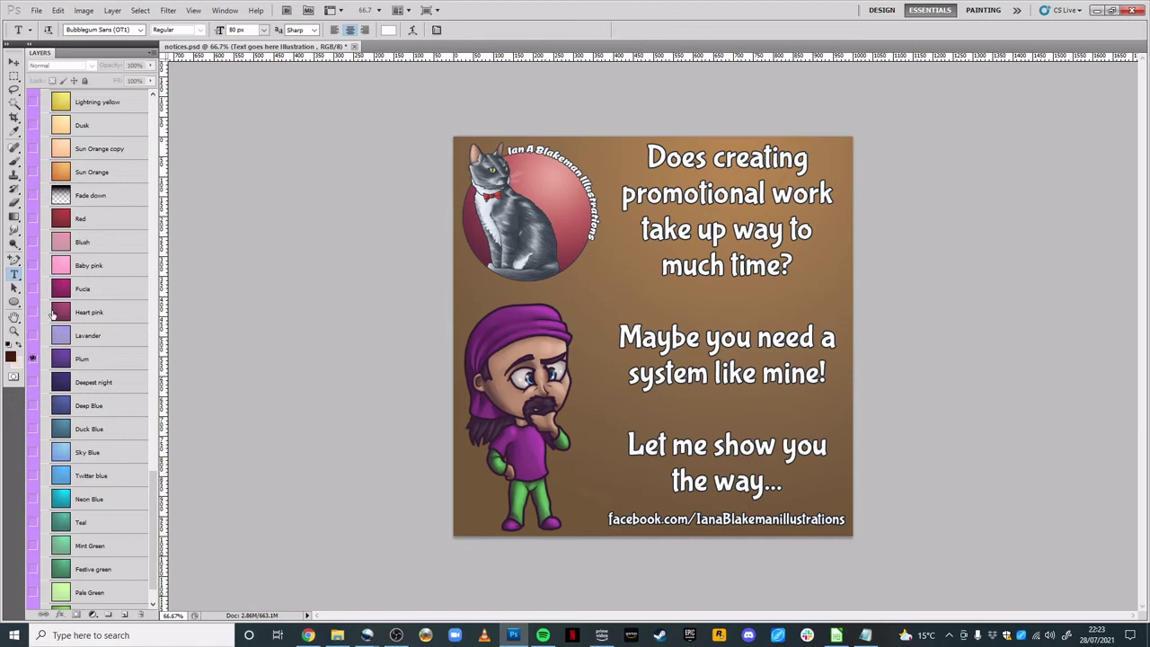
scroll(36, 359, "up", 3)
left_click(32, 194)
scroll(51, 453, "down", 1)
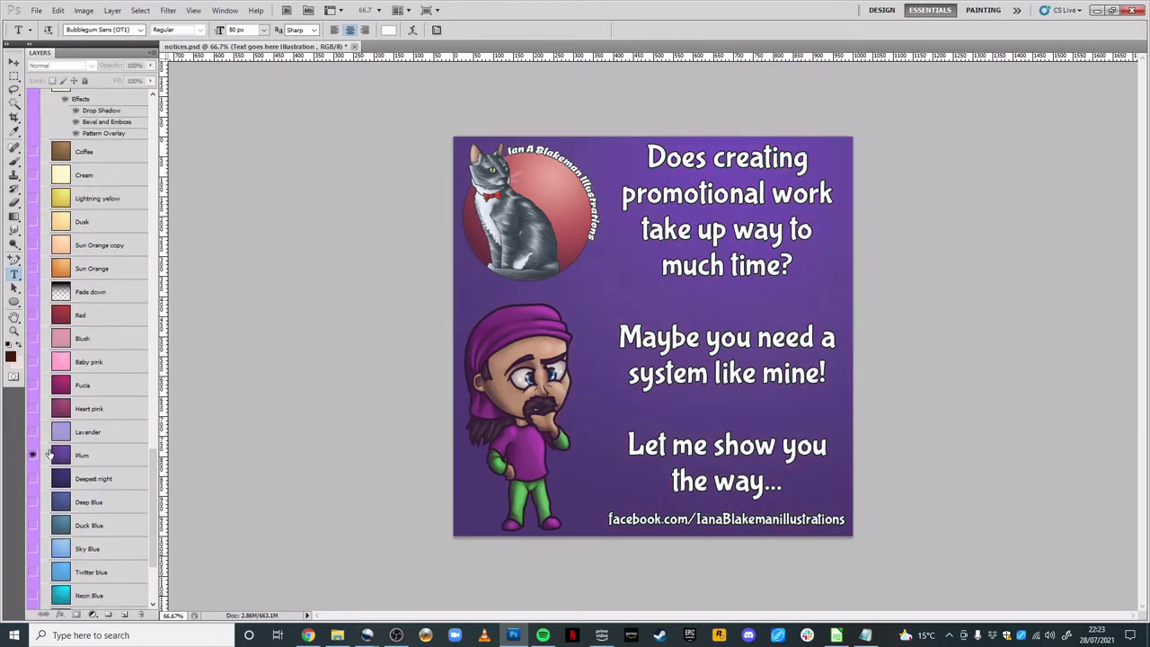
left_click(33, 454)
left_click(33, 432)
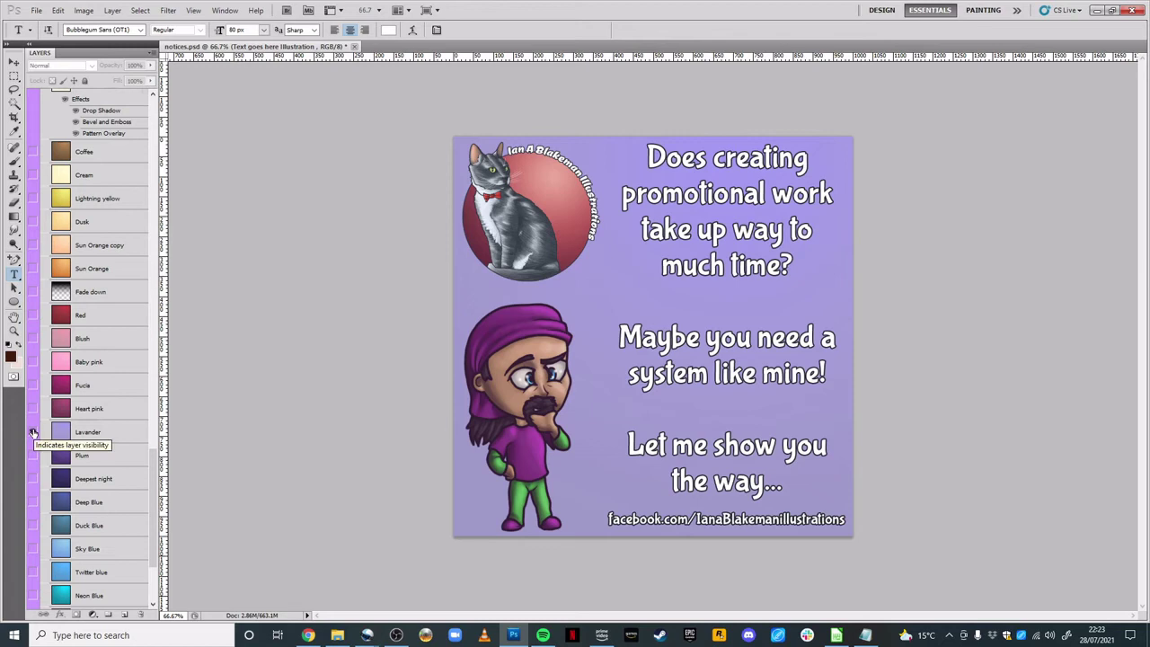
scroll(63, 467, "down", 2)
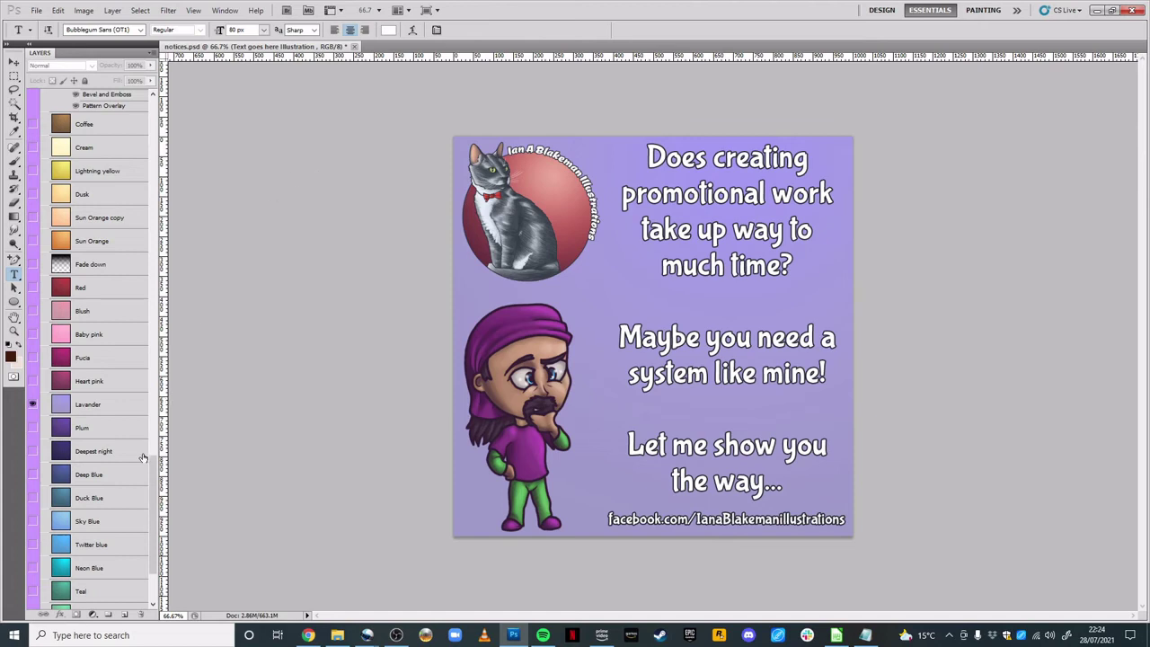
left_click_drag(154, 486, 158, 294)
scroll(49, 521, "up", 3)
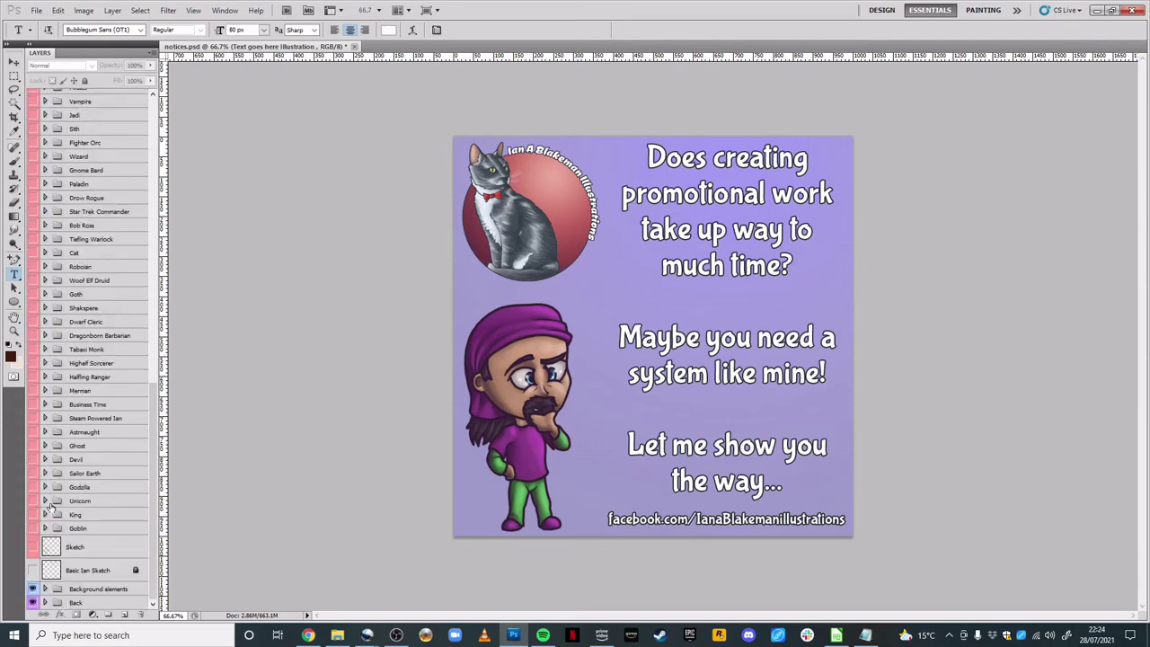
left_click_drag(155, 402, 162, 104)
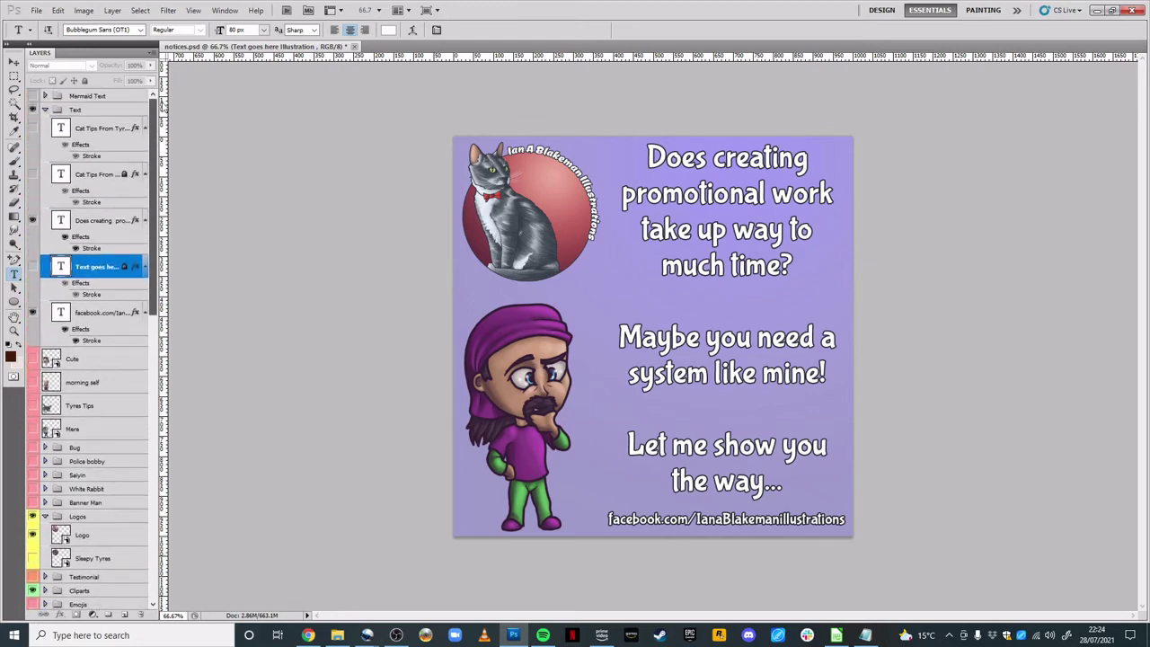